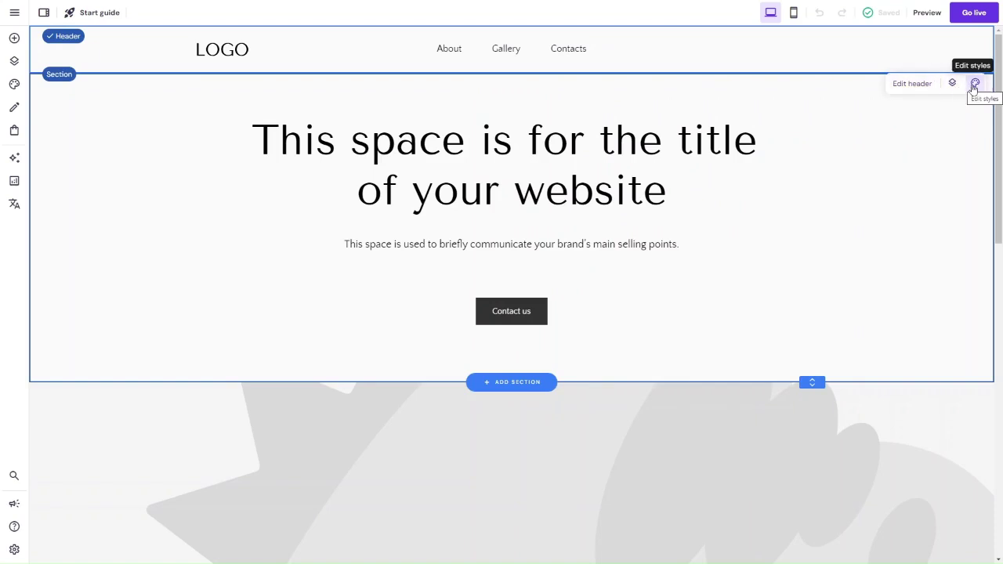
Turn on Make header sticky in the header Layout settings.
left_click(973, 84)
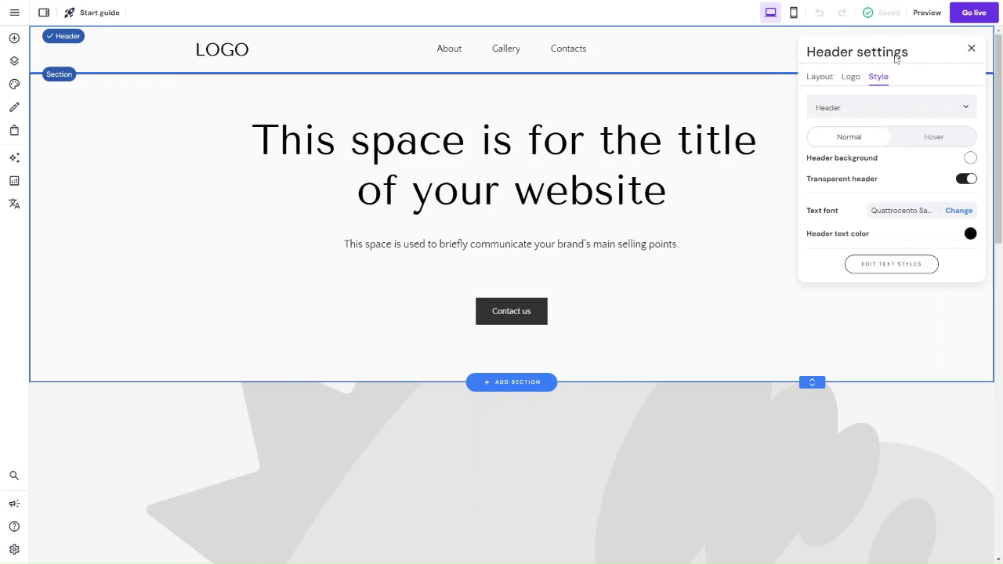
left_click(821, 76)
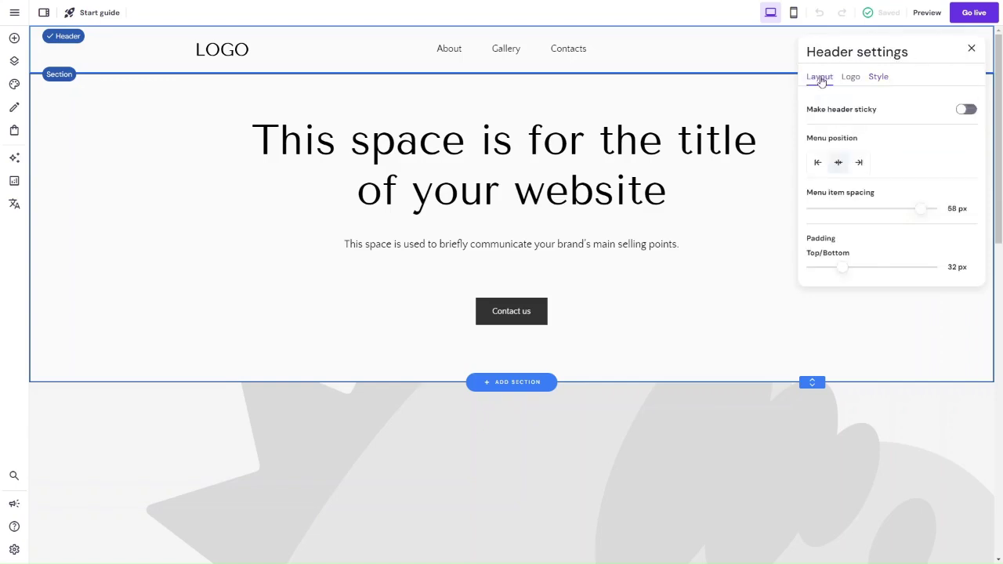
left_click(971, 48)
left_click(909, 84)
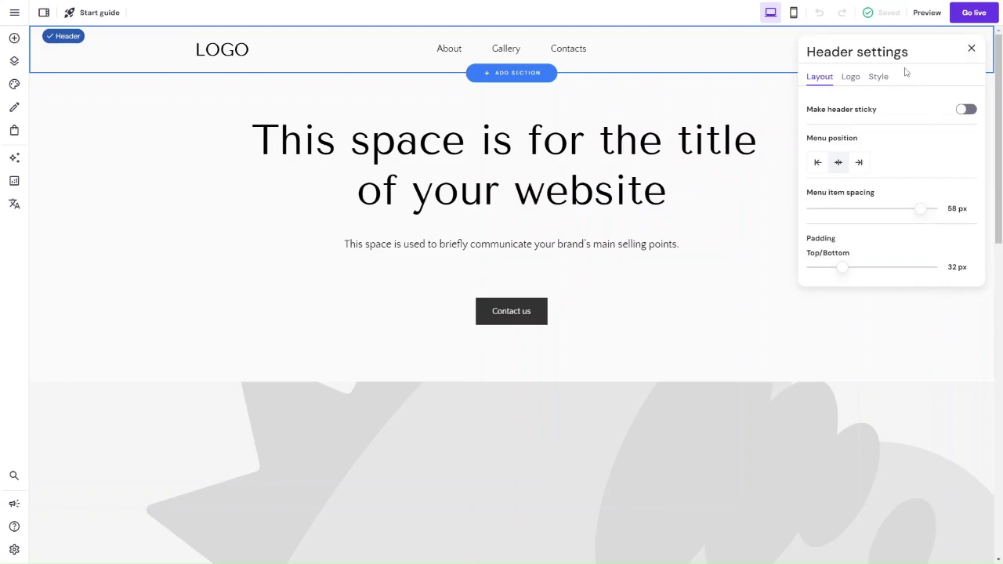
left_click(972, 49)
left_click(934, 88)
left_click(970, 50)
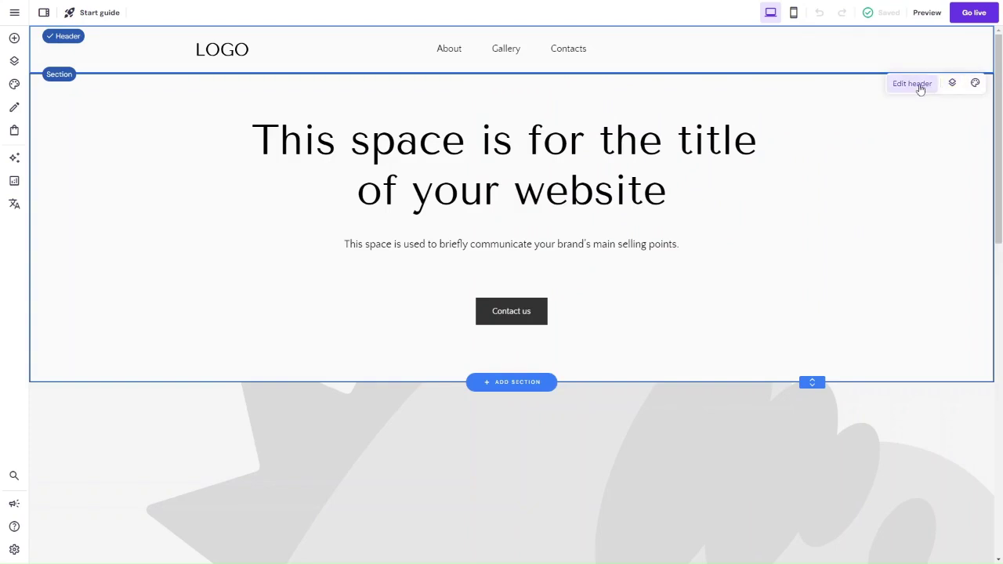
left_click(920, 90)
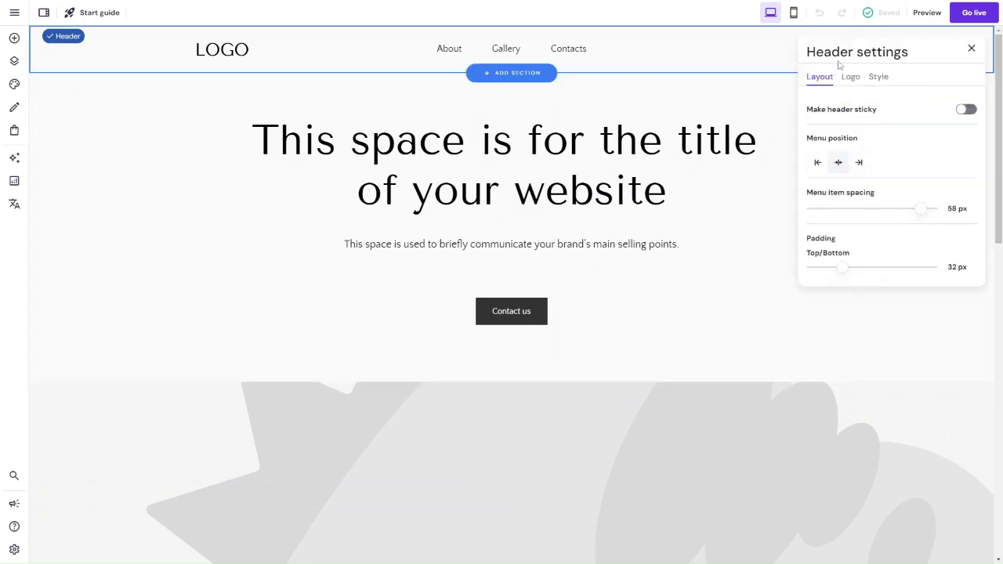
scroll(913, 199, "down", 1)
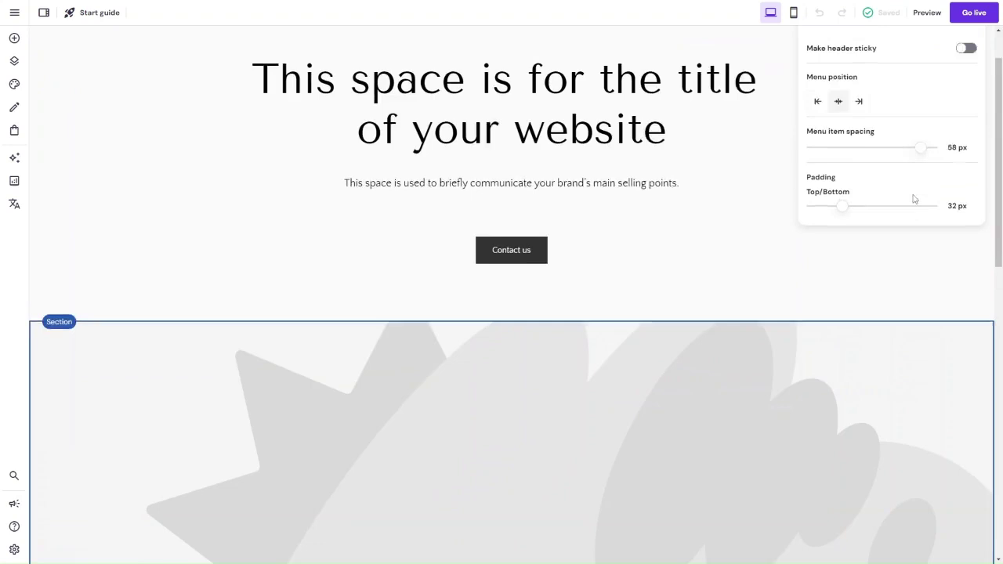
scroll(913, 199, "up", 1)
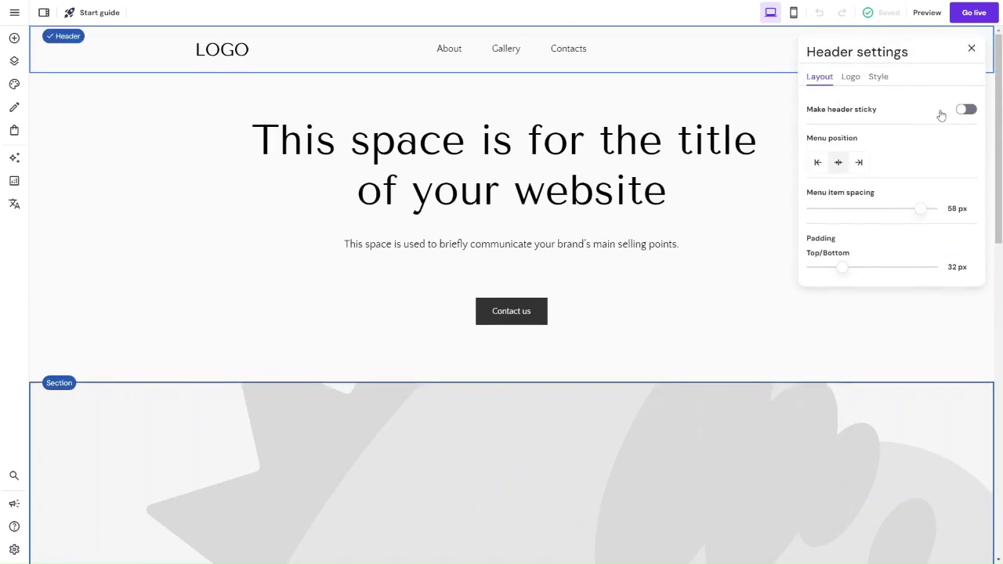
left_click(968, 110)
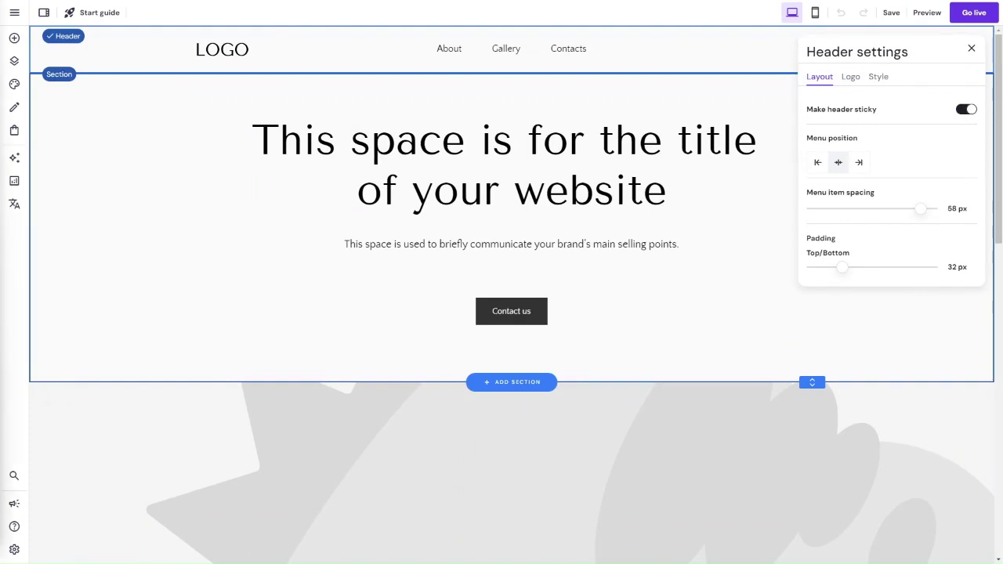
Keep the sticky header on, close the header settings and save the site.
scroll(565, 222, "down", 3)
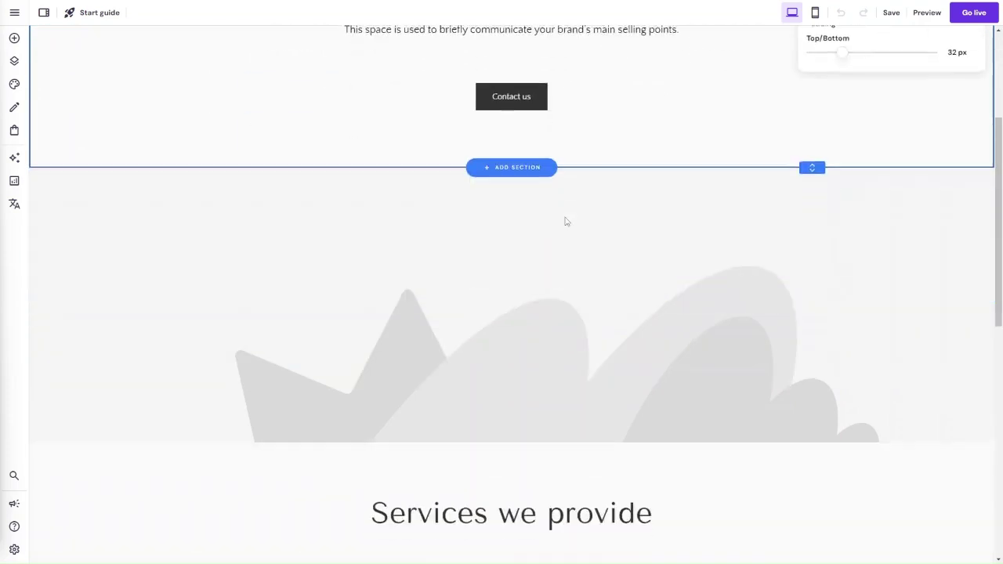
scroll(565, 222, "down", 2)
scroll(566, 222, "up", 5)
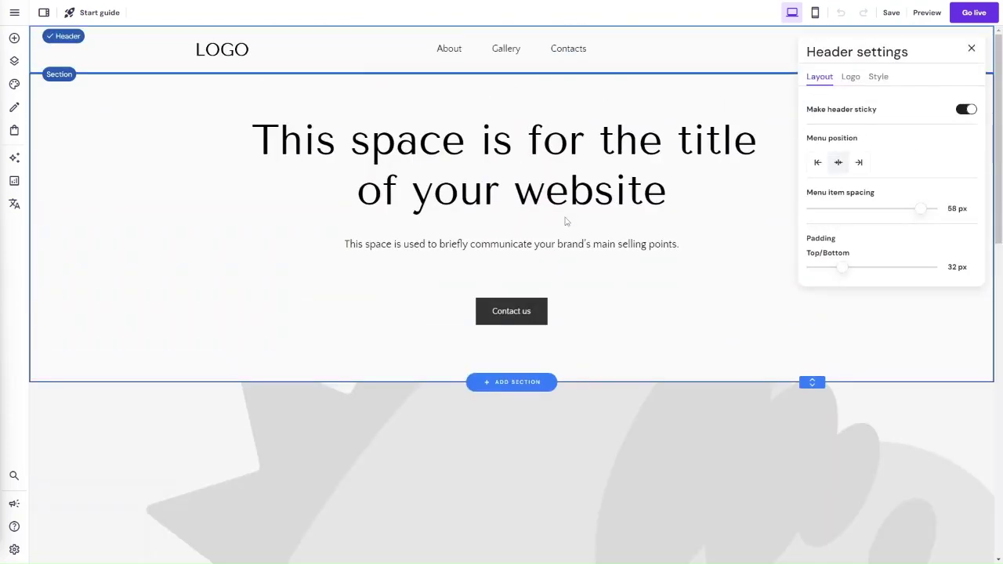
left_click(965, 112)
left_click(966, 112)
left_click(971, 48)
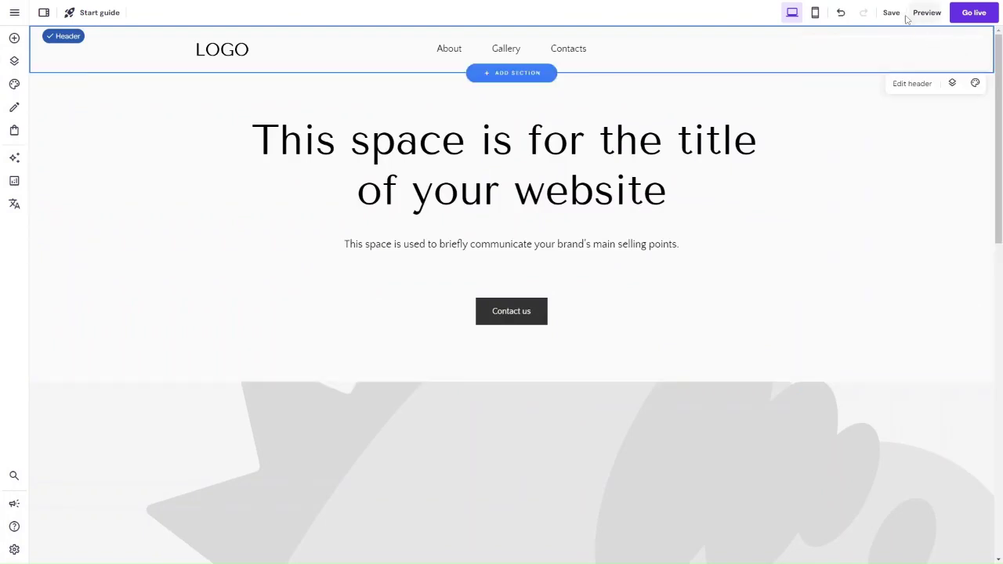
left_click(897, 14)
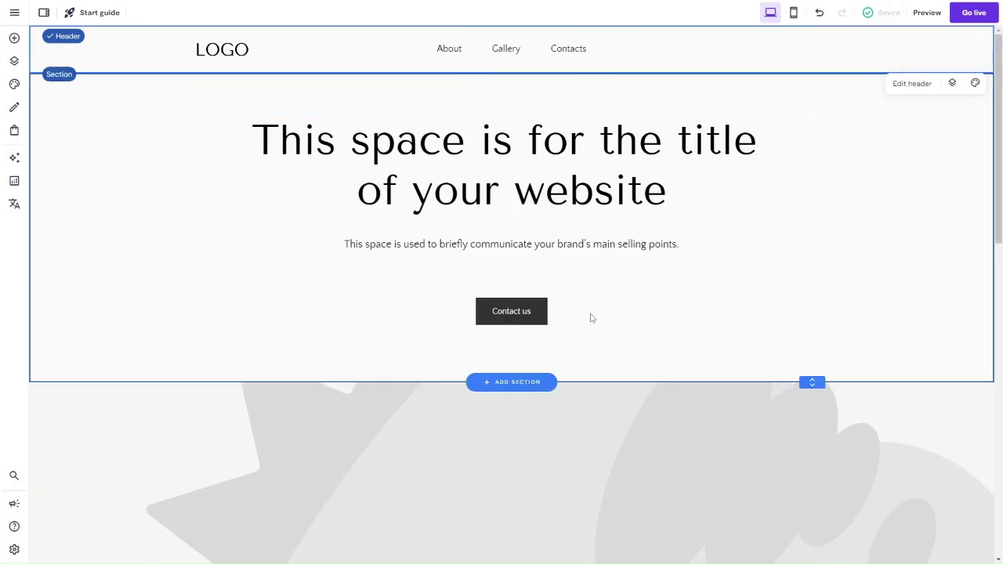
scroll(591, 318, "down", 5)
scroll(590, 318, "down", 5)
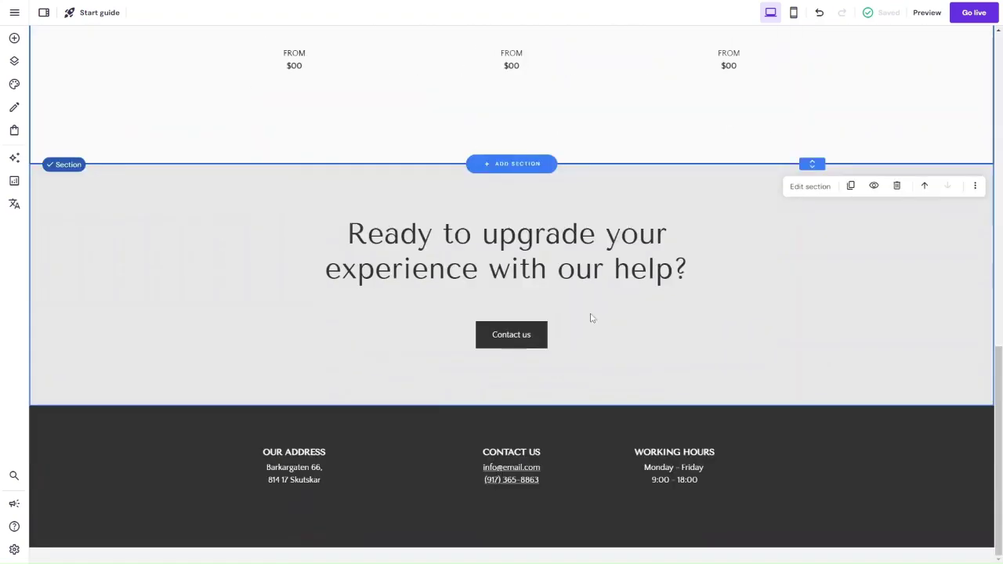
Preview the site and scroll the home page to check the sticky header.
left_click(922, 15)
scroll(593, 287, "down", 5)
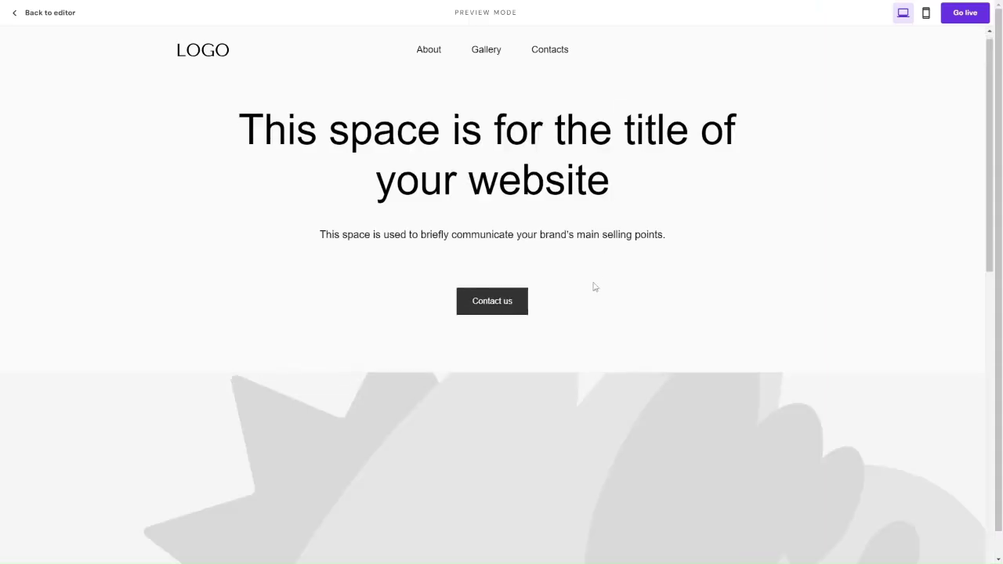
scroll(593, 284, "down", 4)
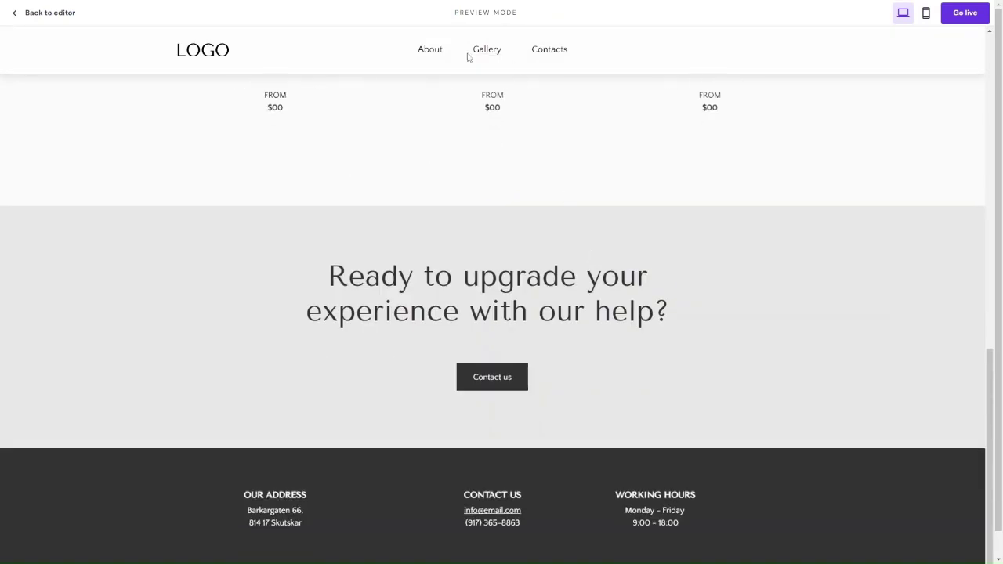
scroll(460, 344, "up", 3)
scroll(460, 345, "up", 5)
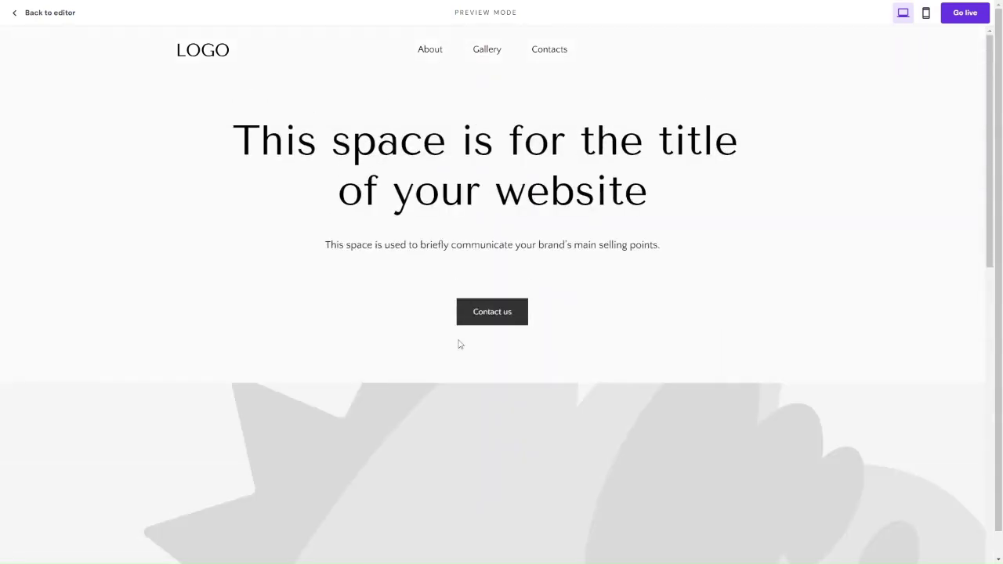
scroll(460, 344, "down", 4)
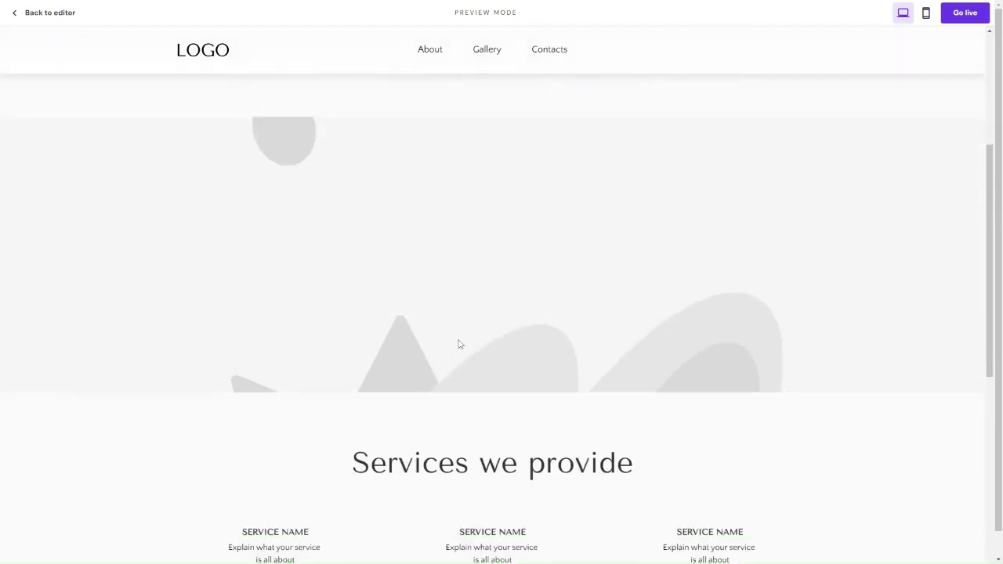
scroll(460, 345, "up", 4)
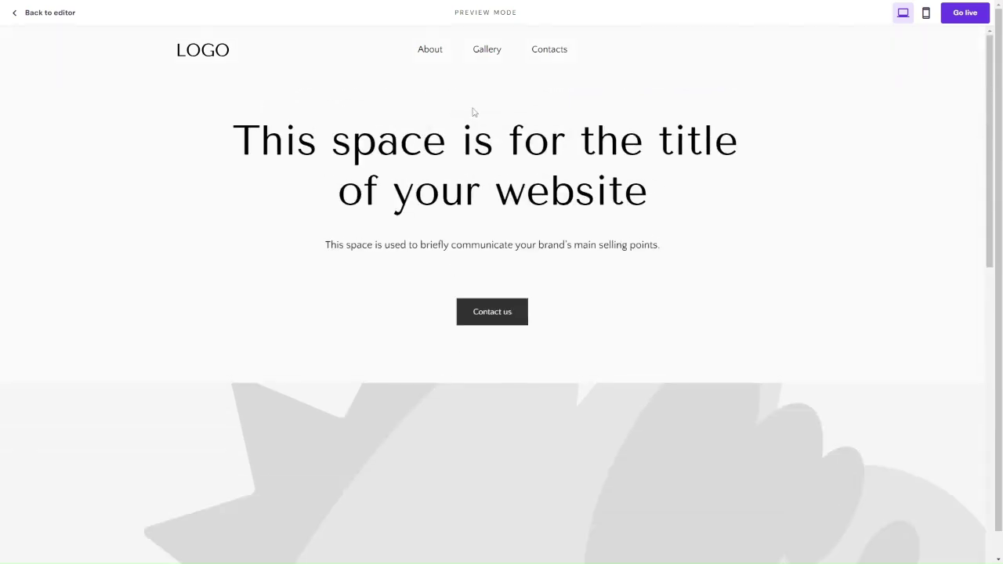
scroll(473, 112, "down", 4)
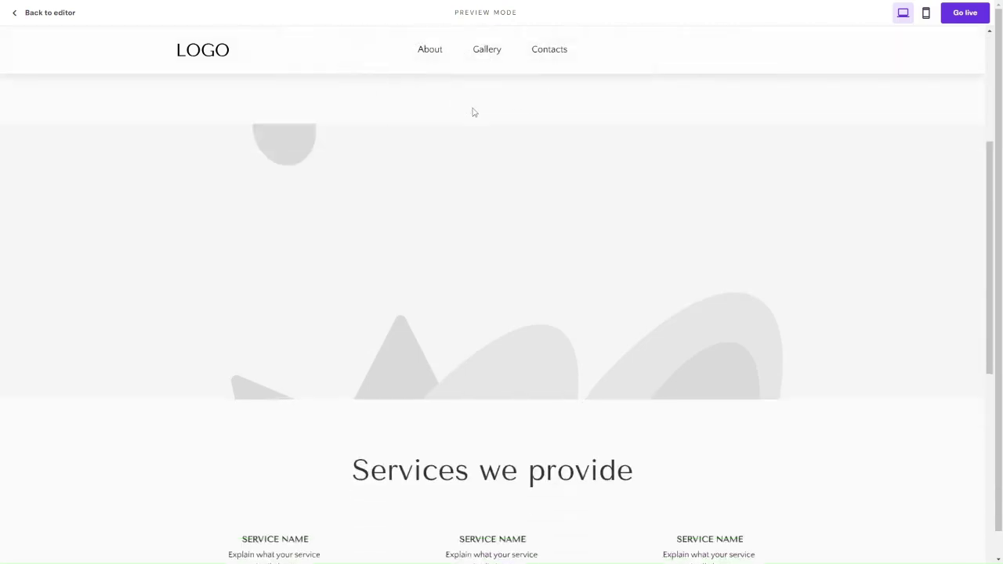
scroll(472, 112, "up", 4)
scroll(519, 118, "down", 5)
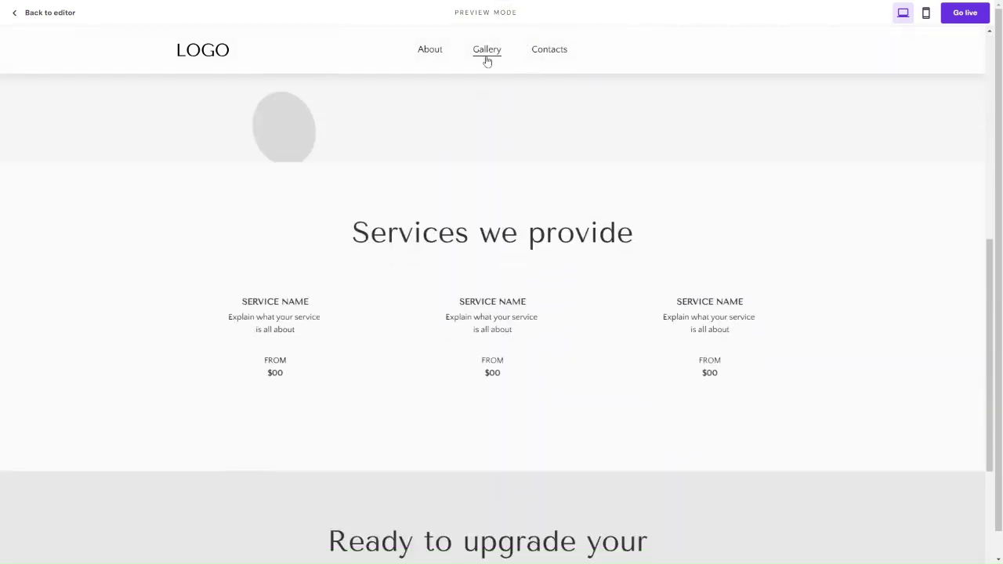
Open the Gallery page in preview and scroll it to confirm the header stays fixed.
left_click(485, 56)
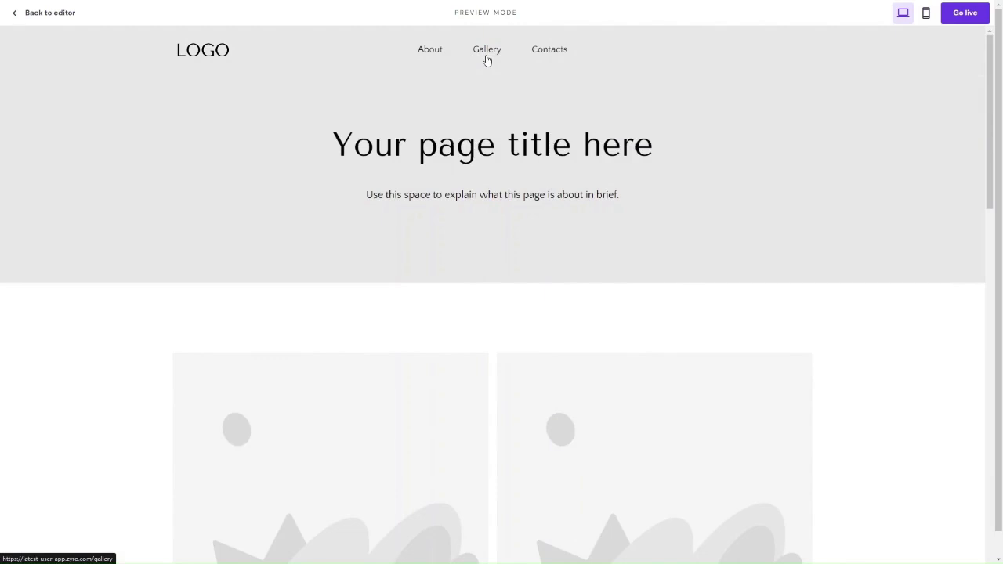
scroll(486, 59, "down", 3)
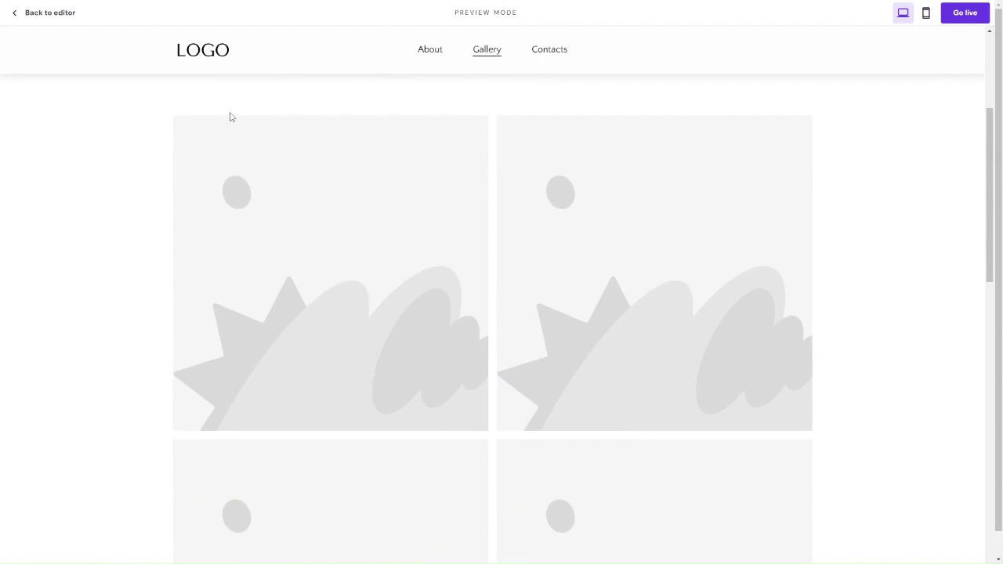
scroll(219, 242, "down", 2)
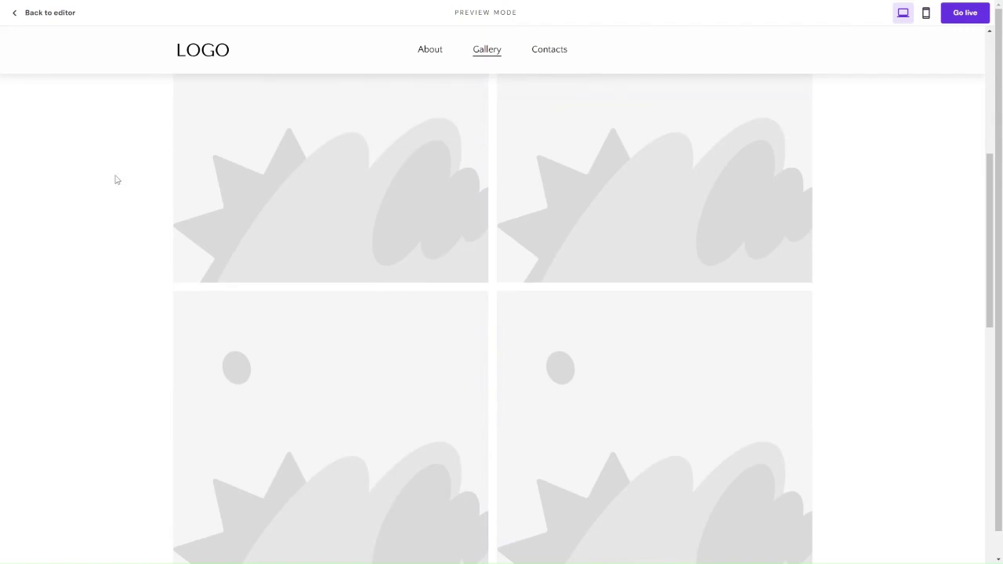
scroll(102, 162, "down", 2)
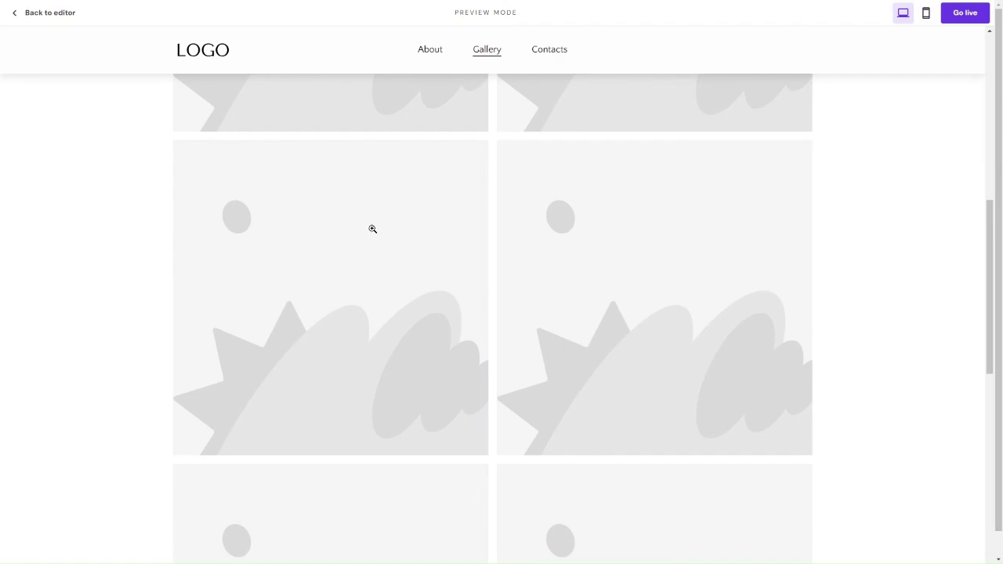
scroll(373, 228, "down", 1)
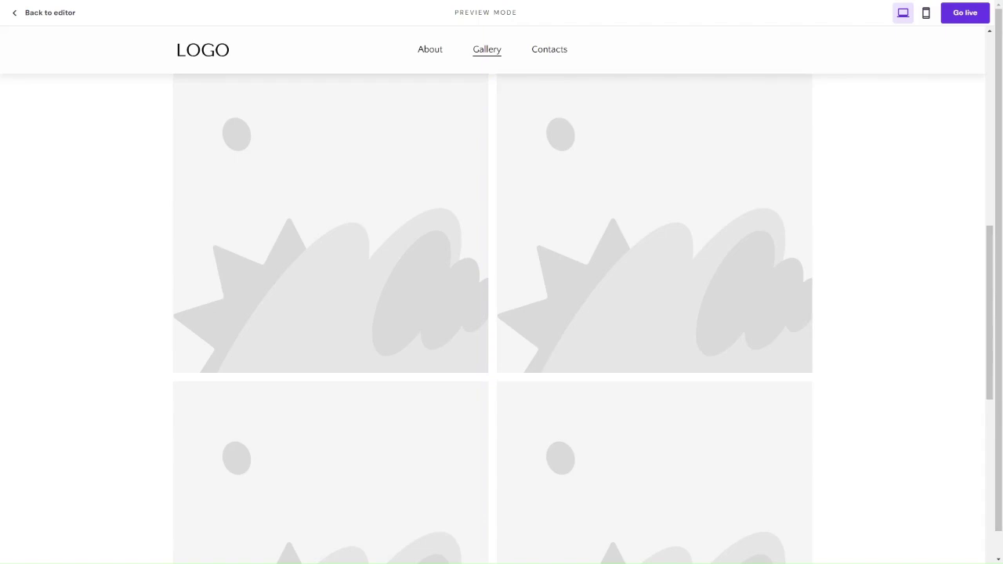
scroll(361, 232, "up", 4)
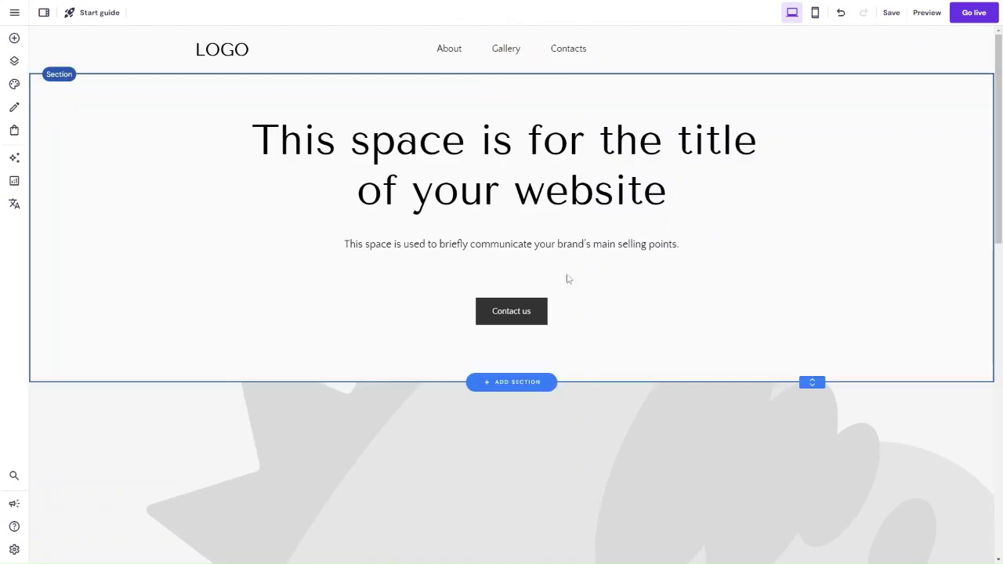
Try left, centre and right menu link alignments, leaving the links centred.
left_click(878, 82)
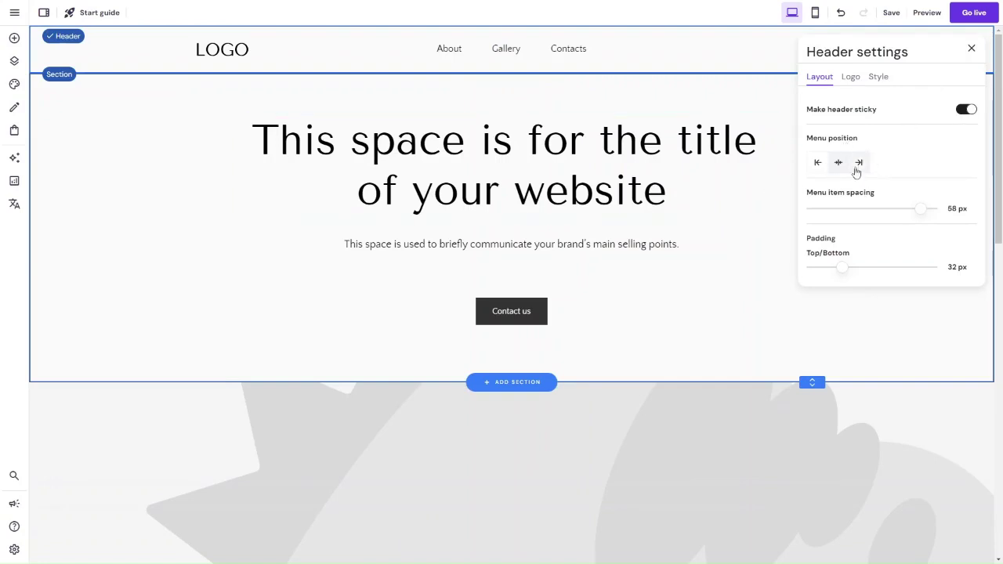
left_click(817, 163)
left_click(838, 163)
left_click(820, 166)
left_click(839, 164)
left_click(859, 164)
left_click(838, 163)
Narrow menu item spacing to 57 px and set header top/bottom padding to 24 px.
mouse_move(921, 207)
left_mouse_down()
mouse_move(883, 208)
mouse_move(917, 204)
left_mouse_up()
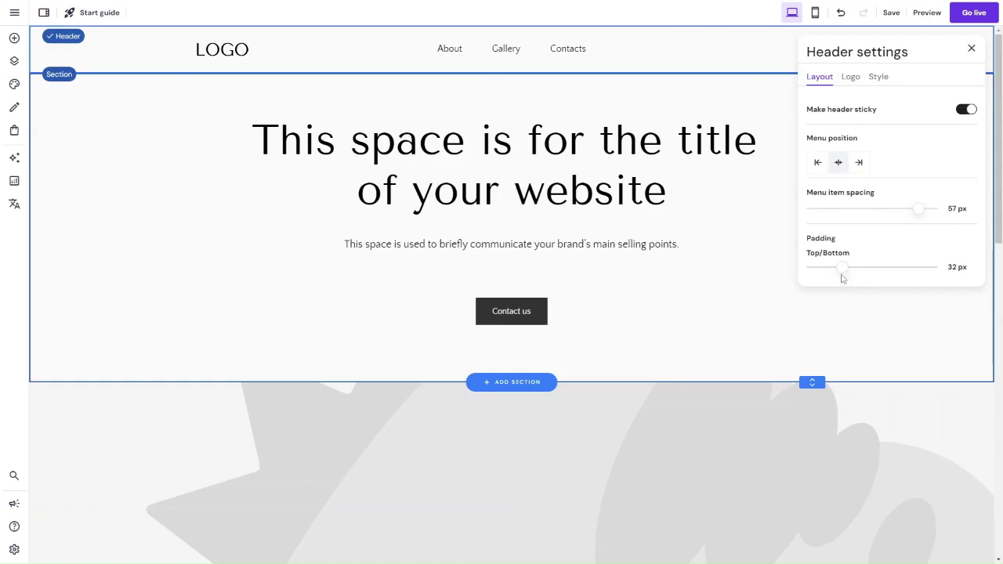
mouse_move(842, 267)
left_mouse_down()
mouse_move(854, 267)
mouse_move(835, 266)
left_mouse_up()
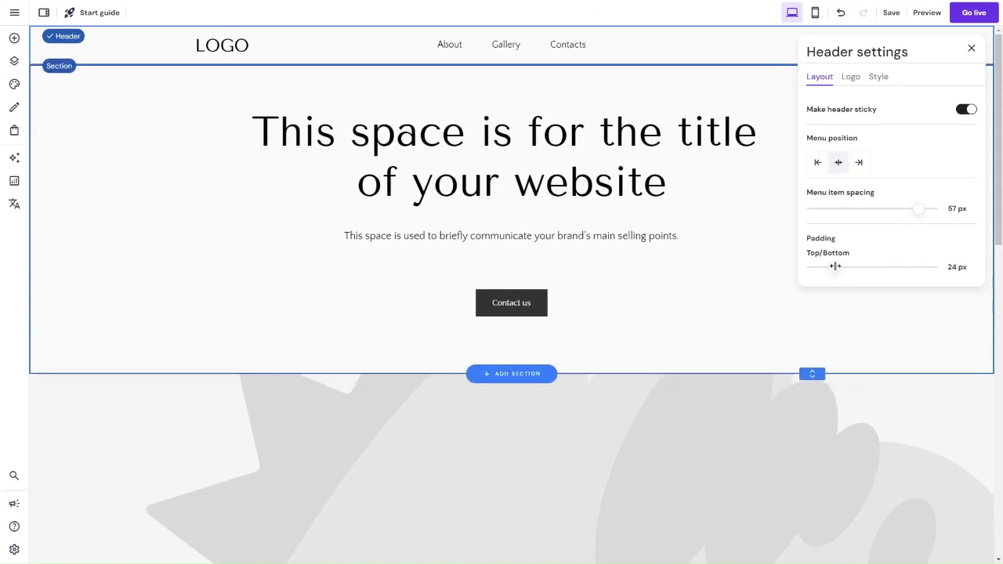
left_click(971, 48)
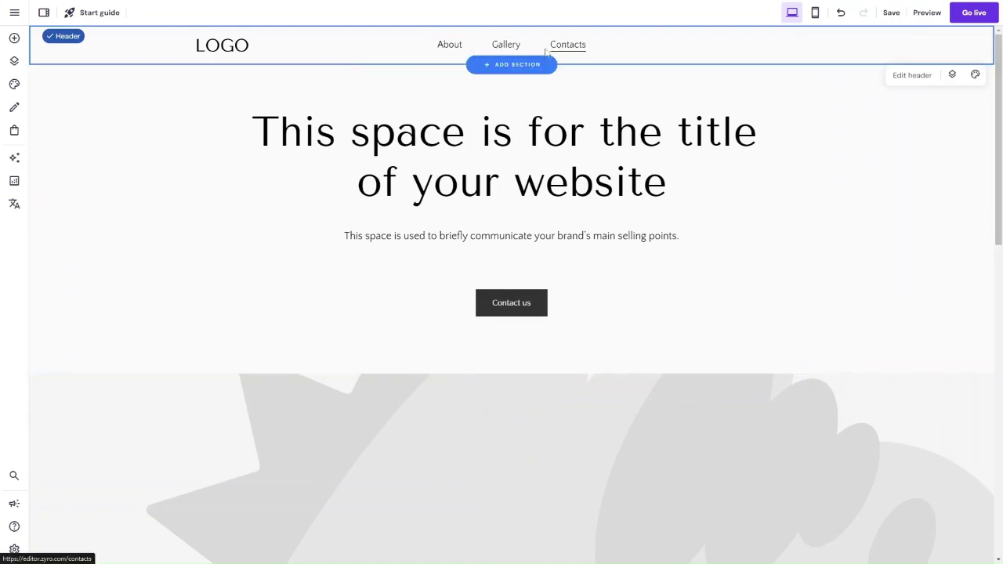
Show the site's pages: About, Gallery, Contacts in navigation and Home hidden.
left_click(11, 63)
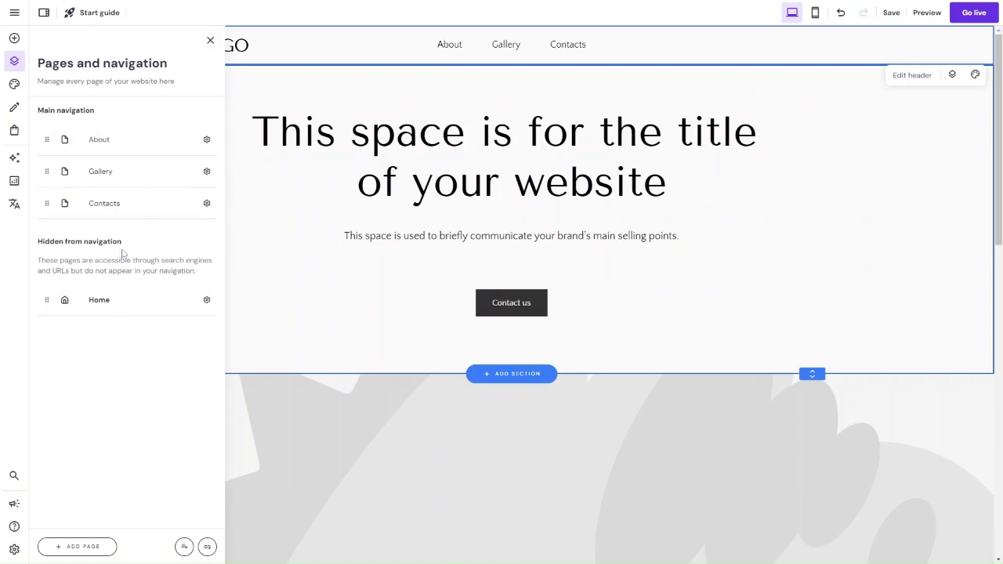
Add a new empty page named FAQs with the URL faqs.
left_click(84, 547)
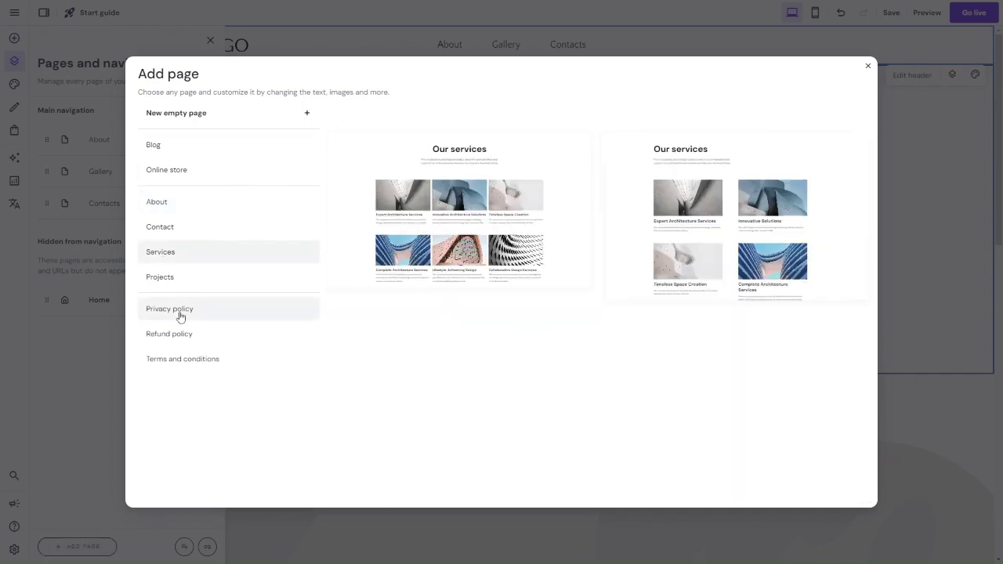
left_click(201, 117)
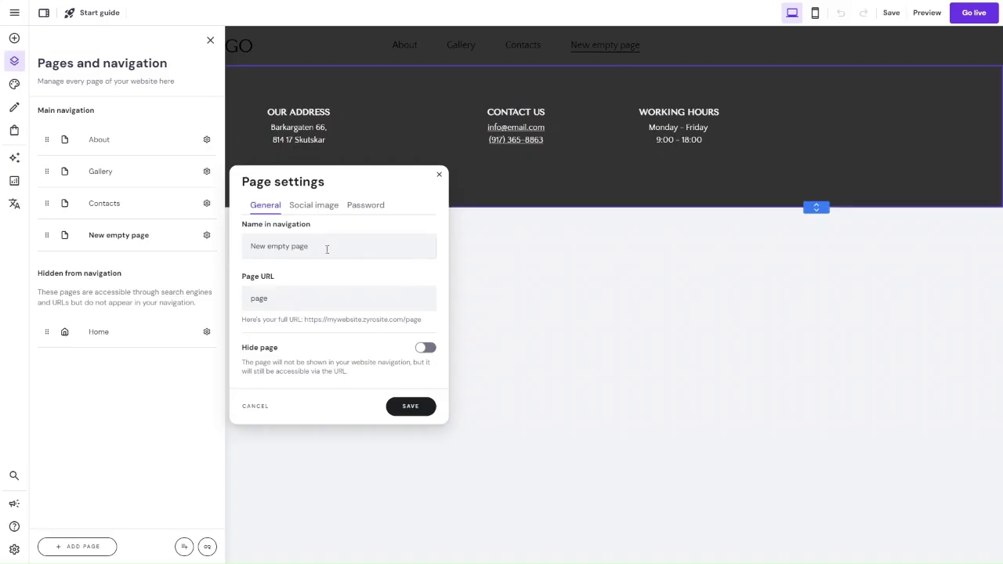
triple_click(282, 246)
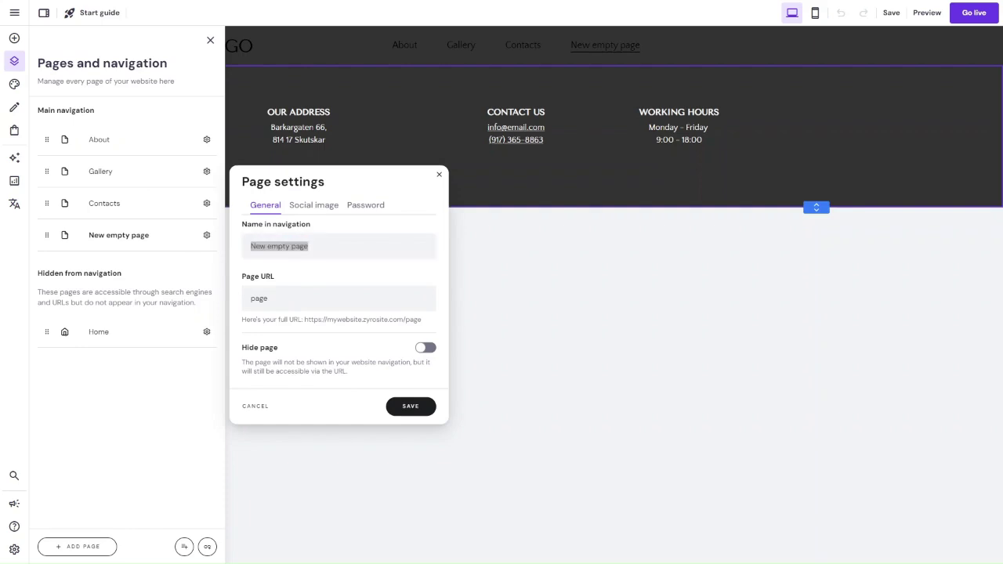
triple_click(365, 253)
type("FAQ")
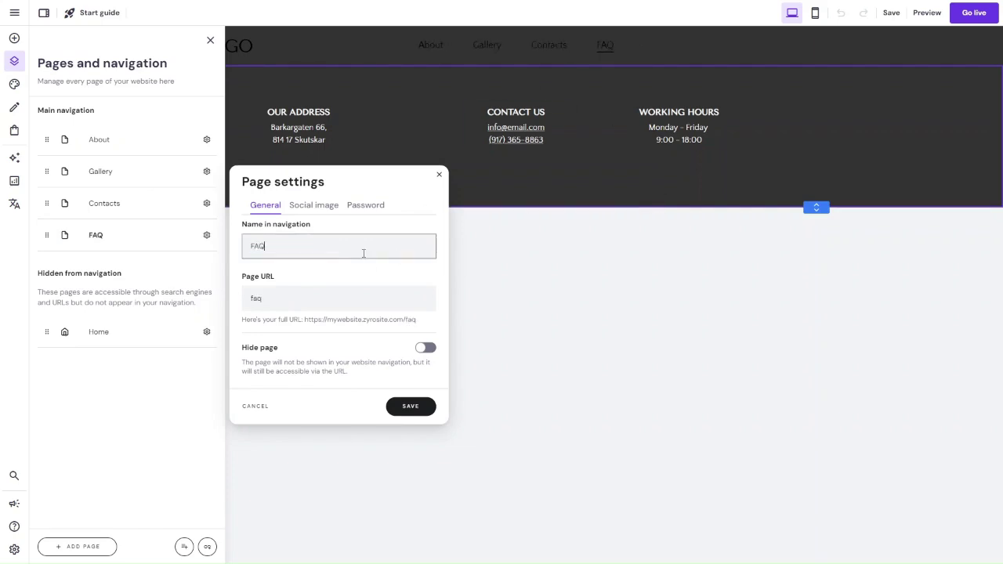
type("s")
left_click(326, 298)
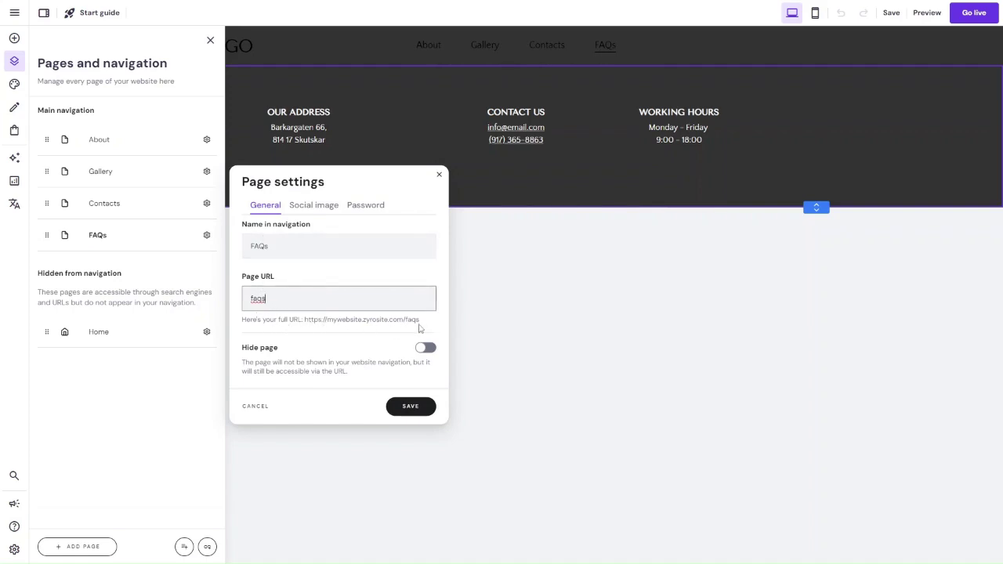
Review the FAQs page settings, keep it in navigation, and show its Social image options.
left_click(310, 209)
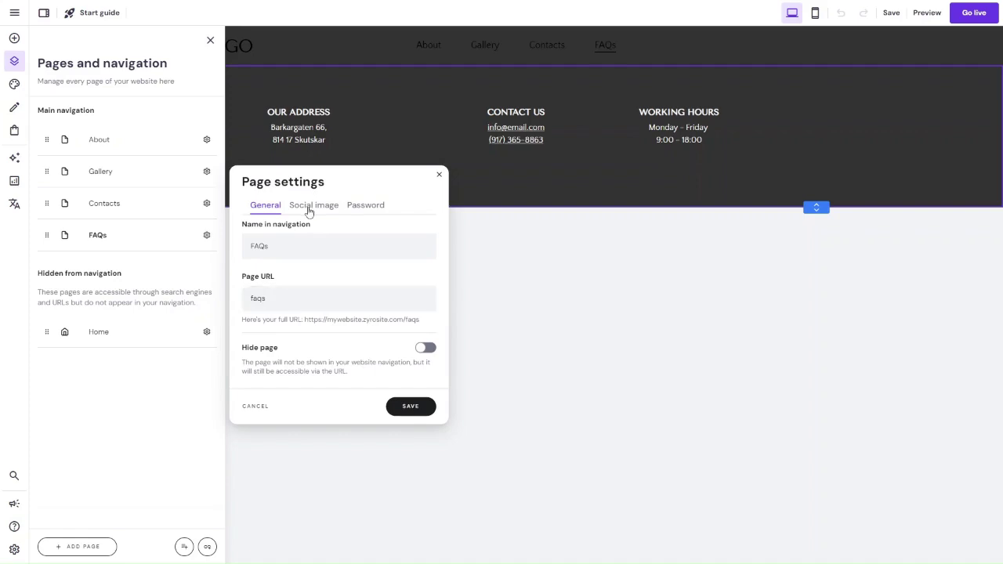
left_click(357, 218)
left_click(263, 270)
left_click(429, 351)
left_click(428, 347)
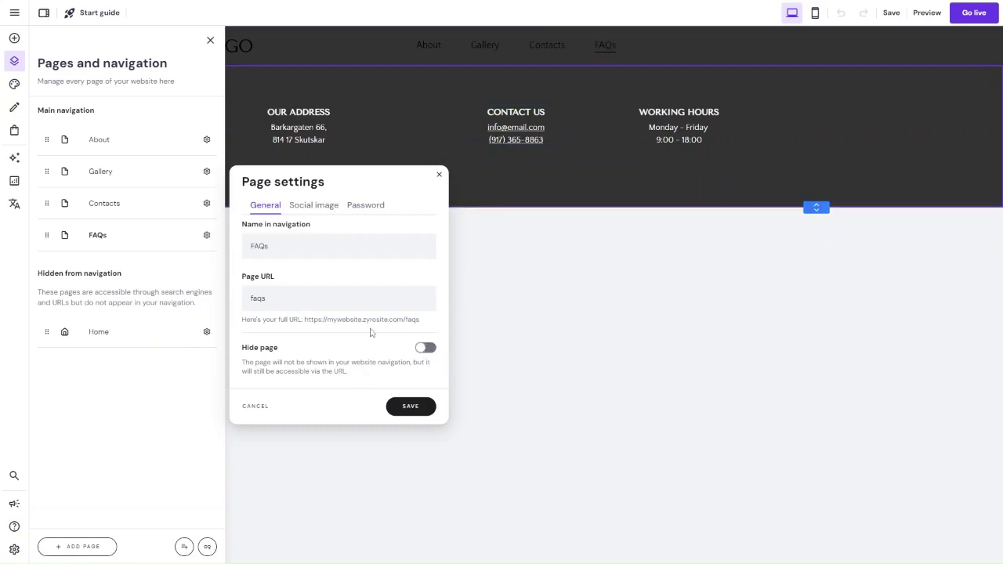
left_click(306, 208)
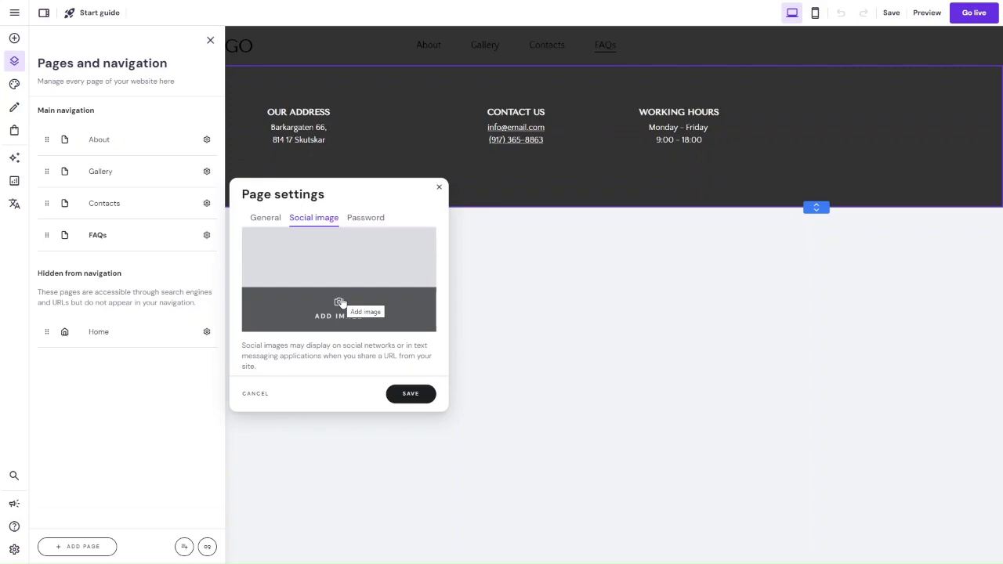
Upload the PT Logo file and use it as the FAQs page's social image.
left_click(302, 277)
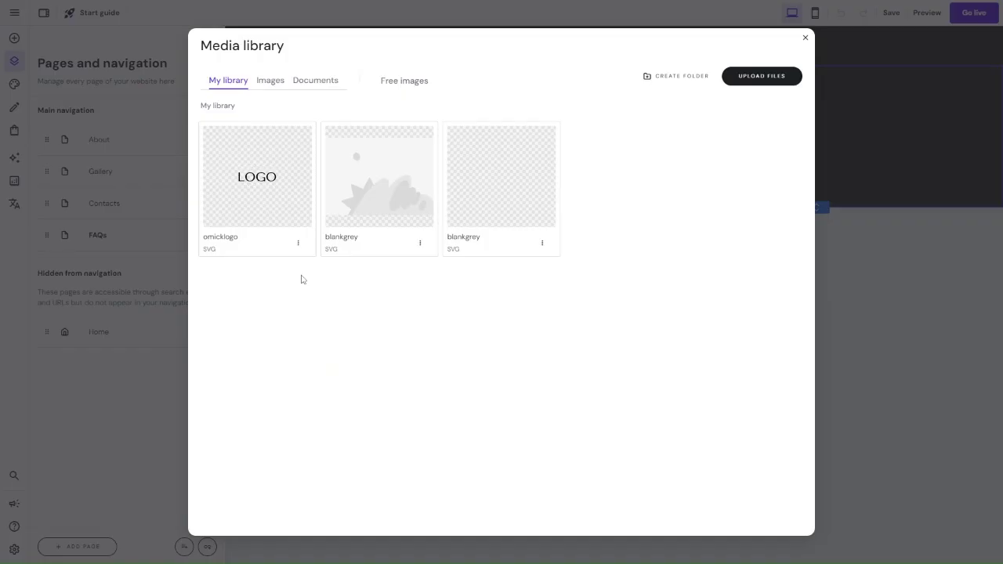
left_click(767, 76)
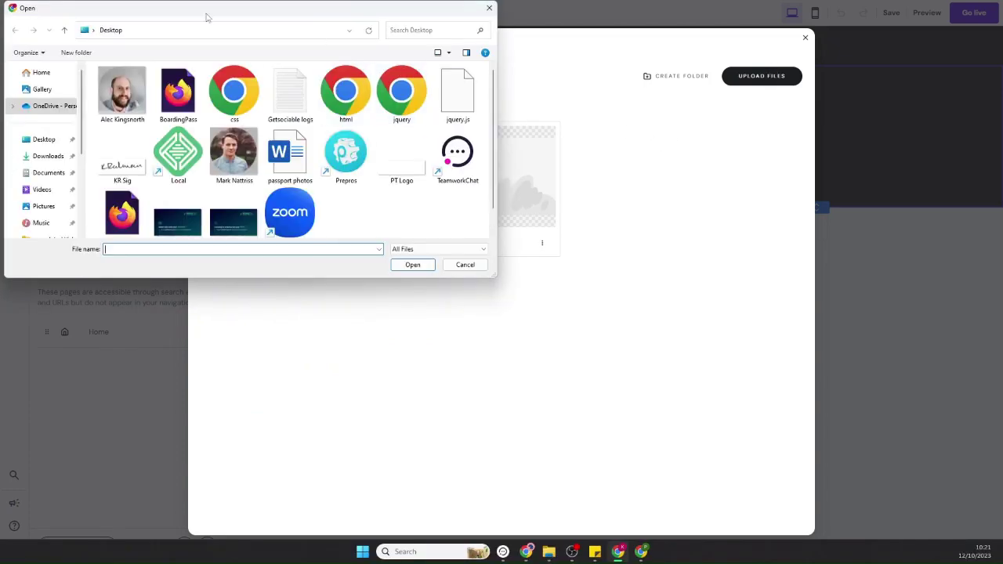
left_click(401, 161)
left_click(413, 265)
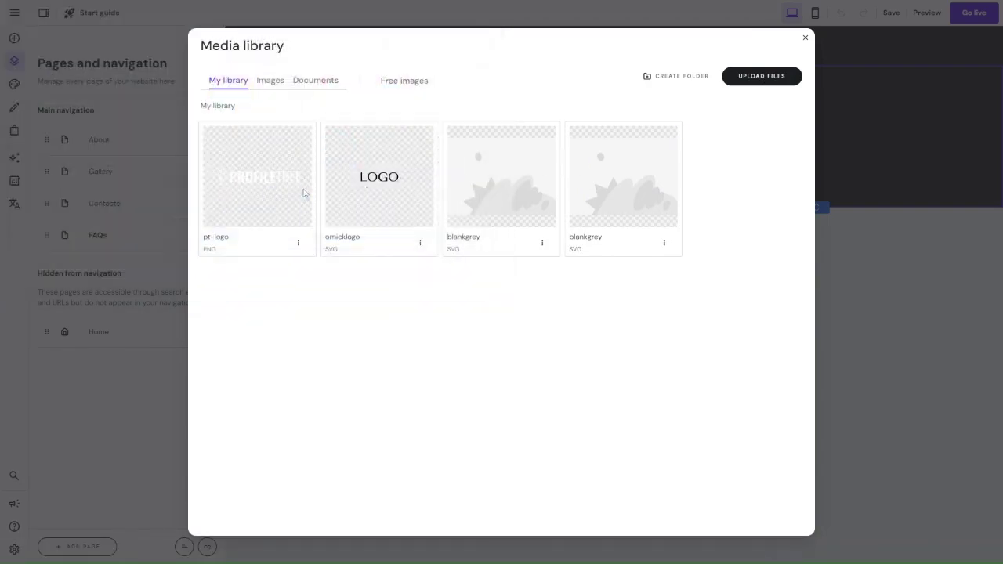
left_click(291, 194)
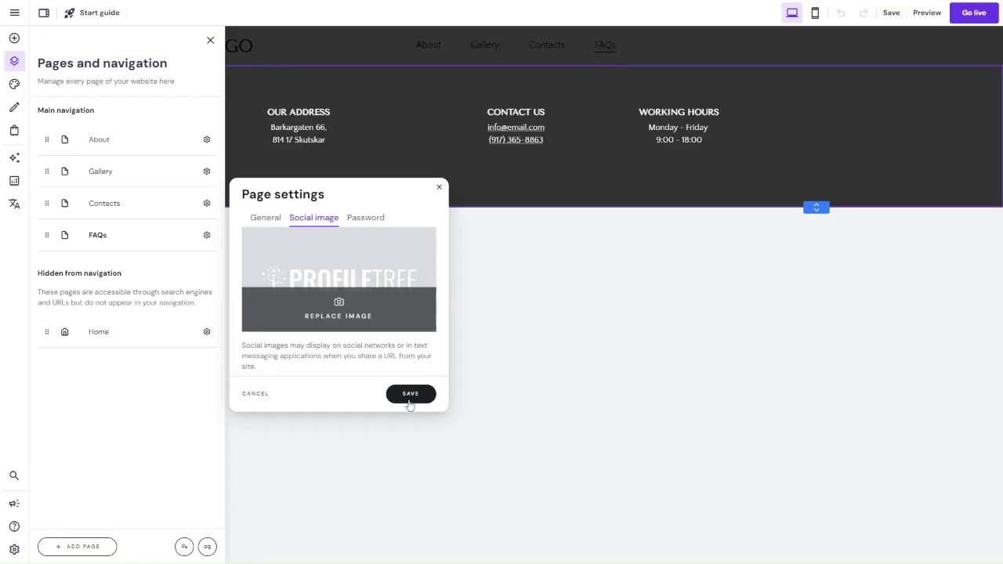
Leave password protection off and save the FAQs page settings.
left_click(366, 219)
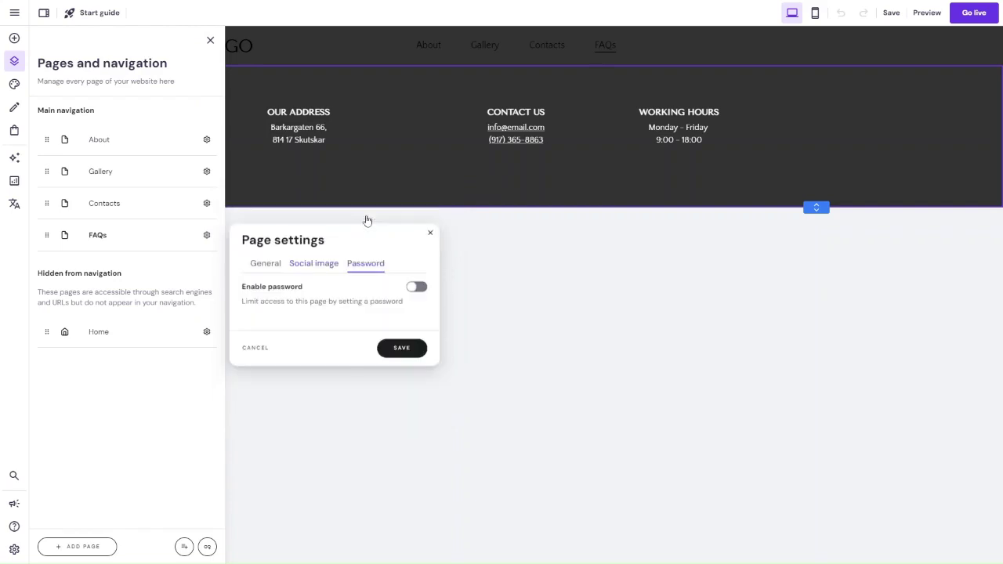
left_click(415, 287)
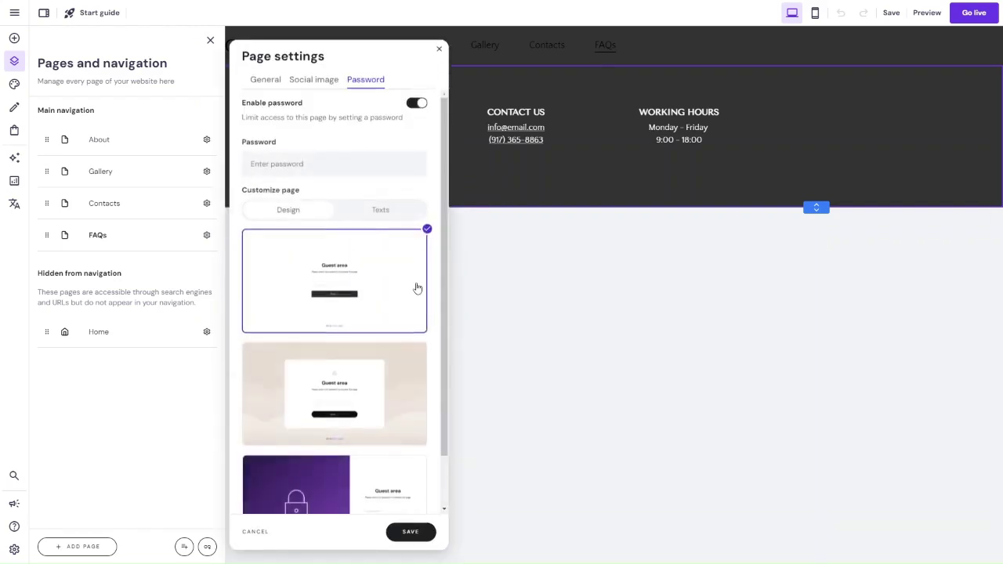
scroll(416, 287, "down", 1)
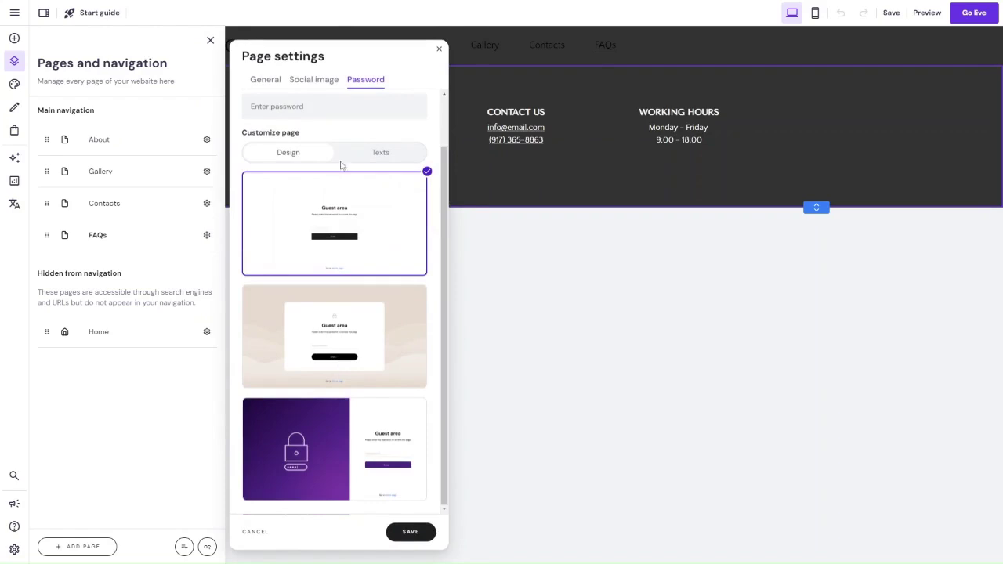
scroll(350, 397, "up", 1)
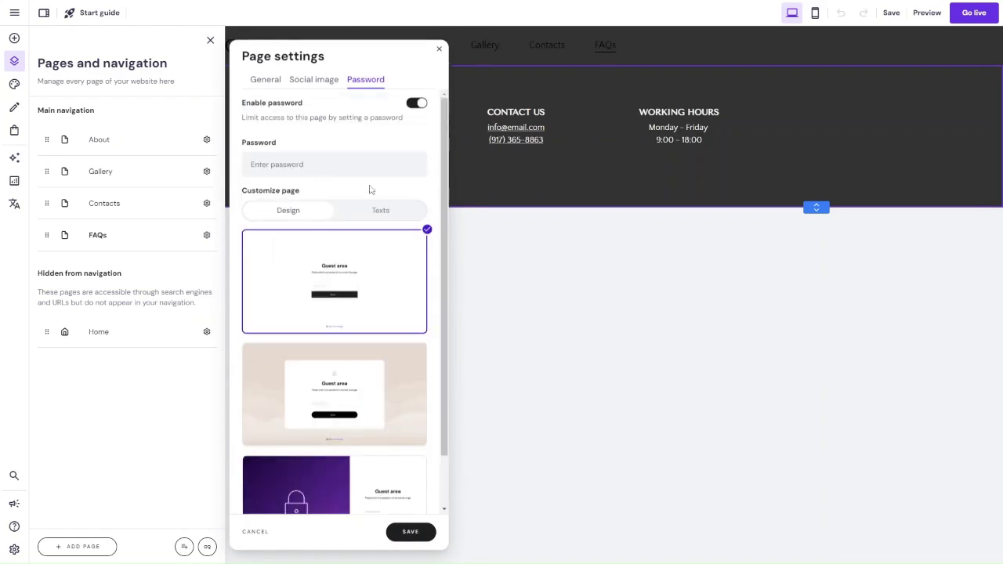
left_click(415, 101)
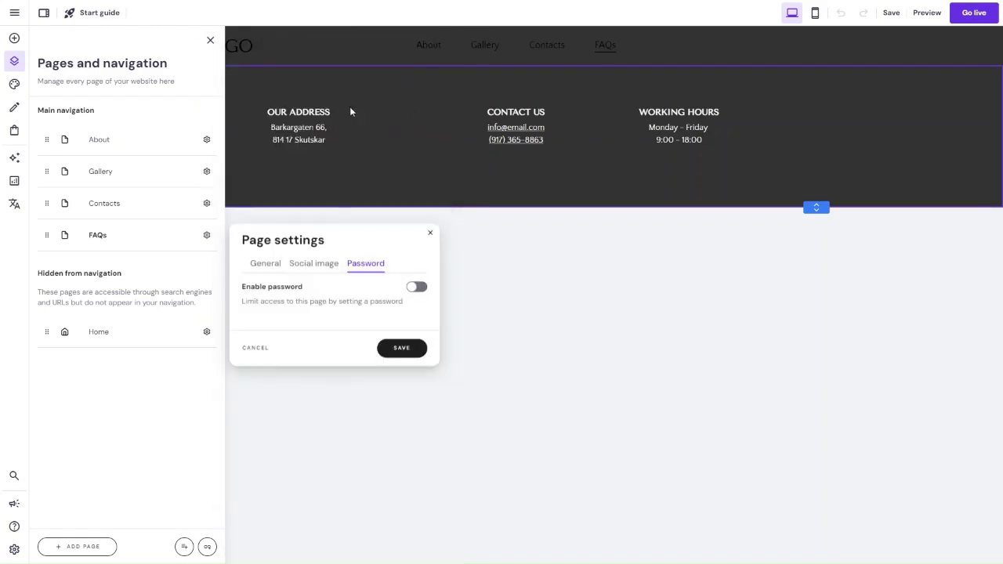
left_click(398, 347)
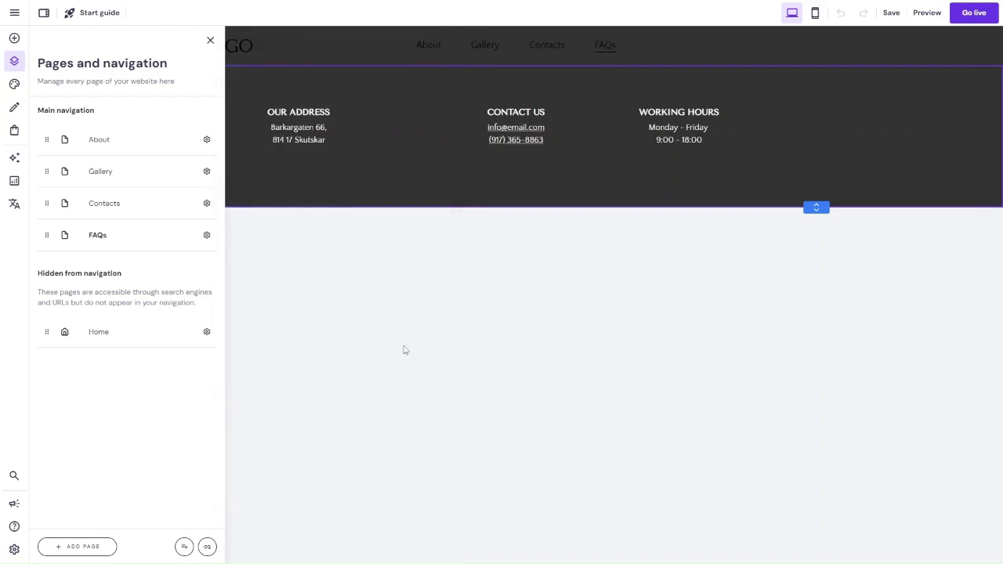
Replace the header logo with the ProfileTree pt-logo image and widen it to 130 px.
left_click(210, 40)
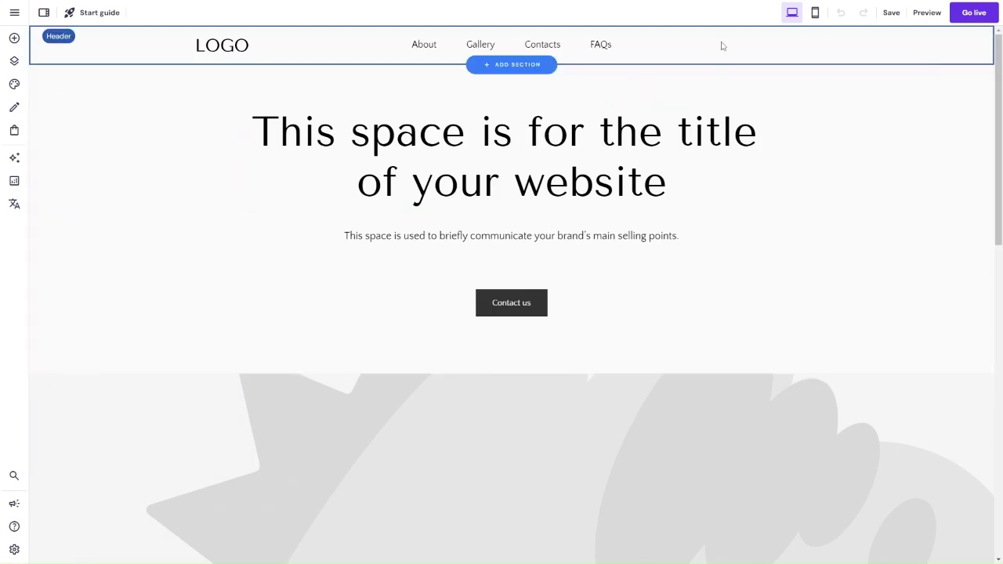
mouse_move(723, 45)
left_click(912, 76)
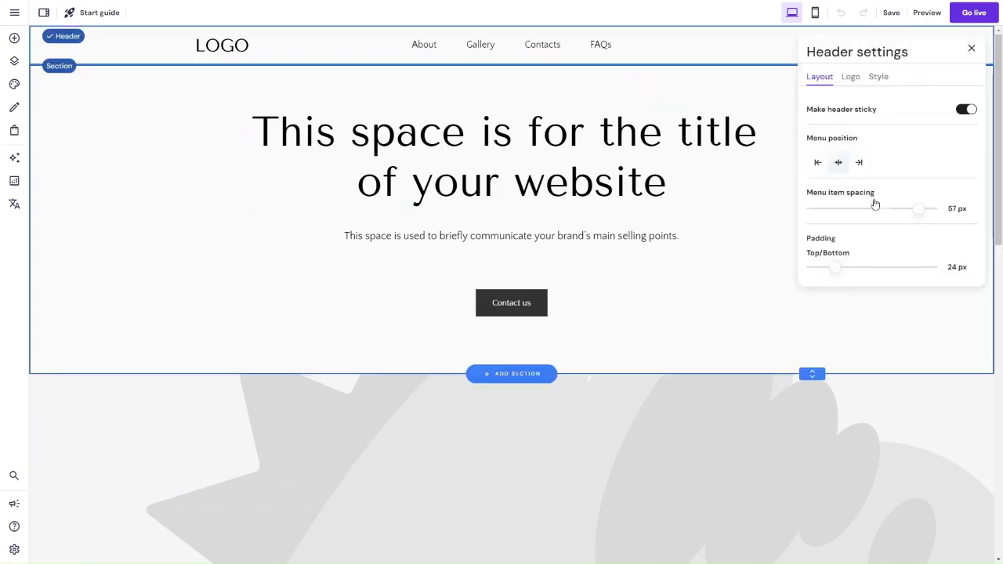
left_click(856, 81)
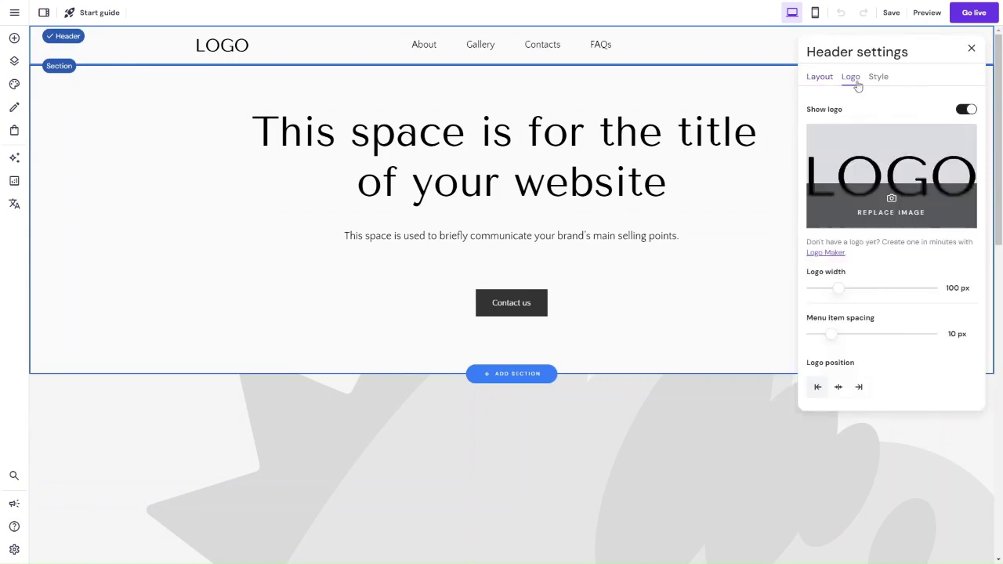
left_click(893, 162)
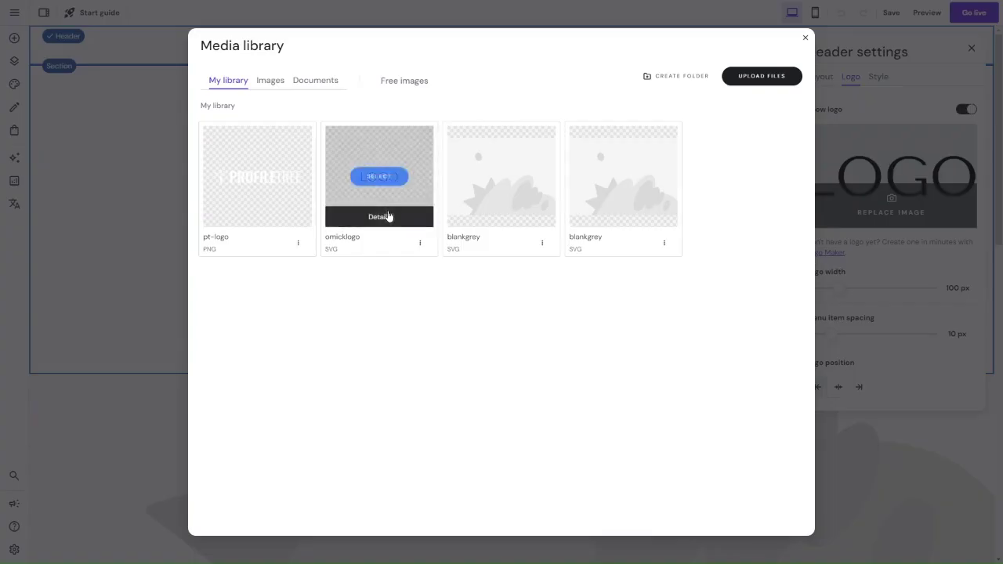
left_click(261, 188)
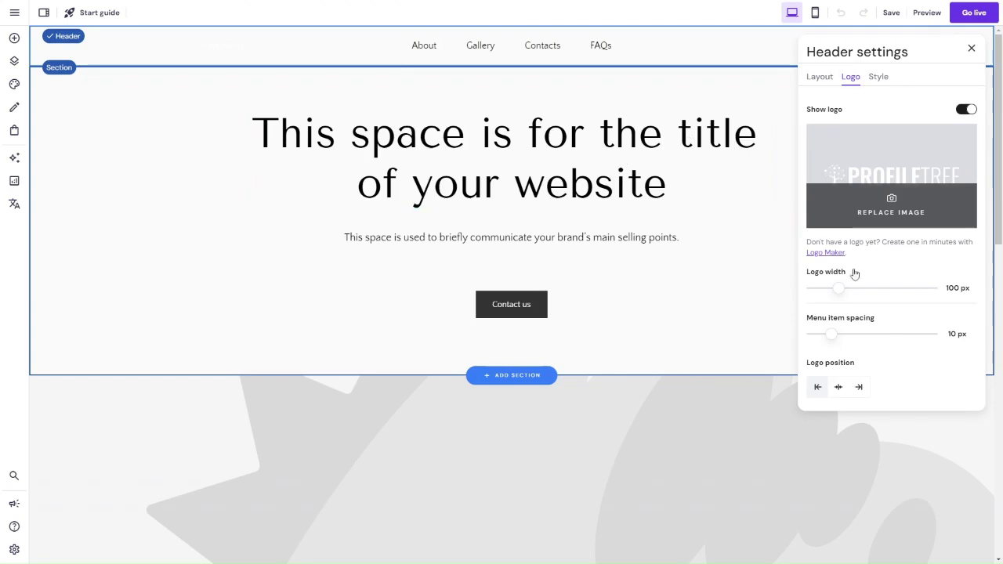
mouse_move(839, 293)
left_mouse_down()
mouse_move(857, 289)
mouse_move(849, 291)
left_mouse_up()
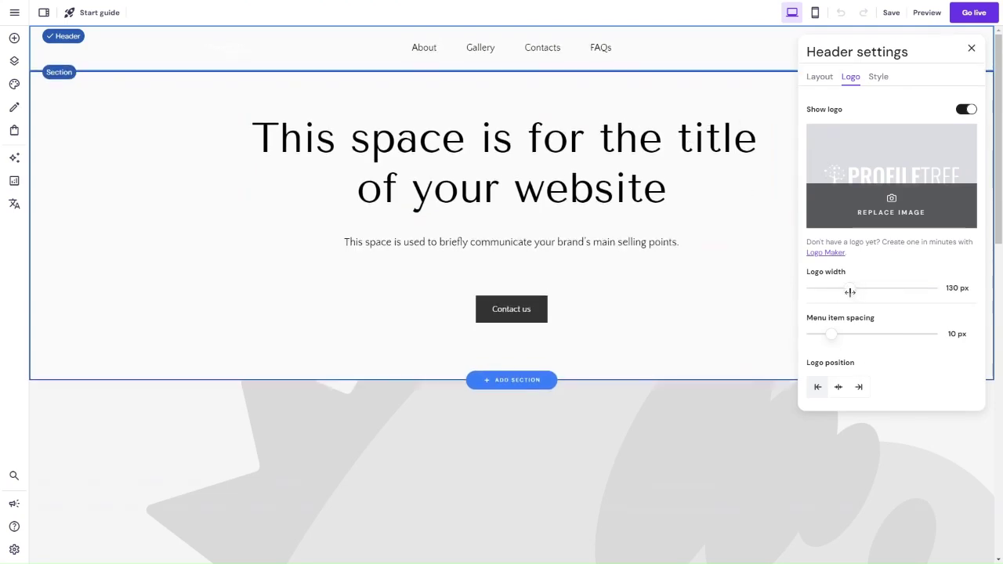
Turn off the transparent header and give it a green background.
left_click(879, 77)
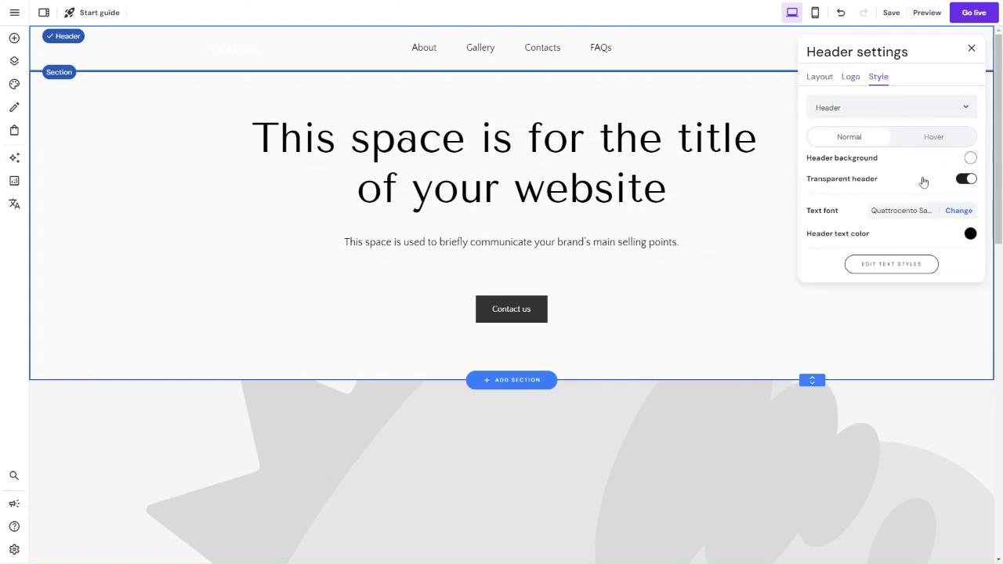
scroll(661, 235, "down", 2)
scroll(661, 237, "down", 1)
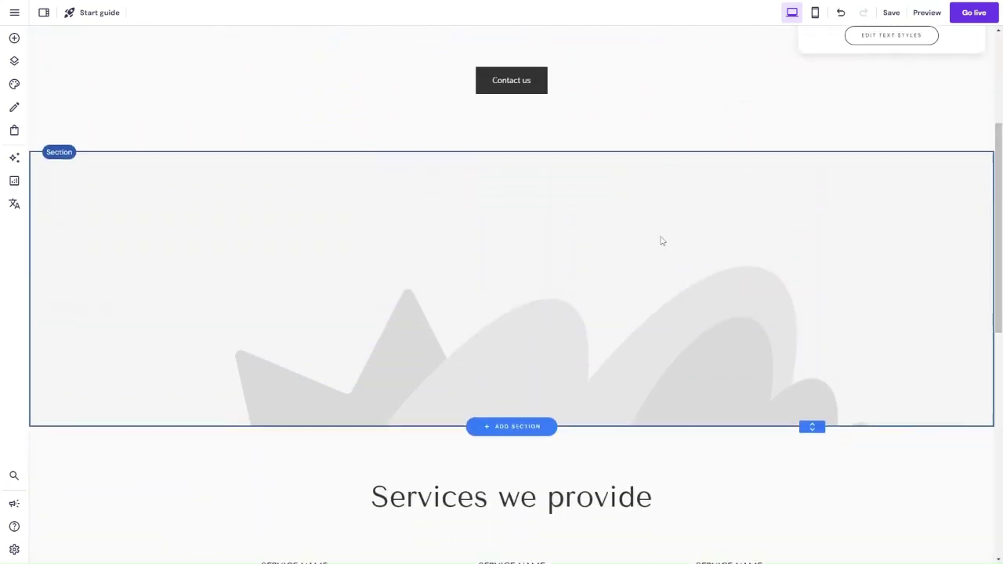
scroll(661, 240, "up", 3)
left_click(965, 180)
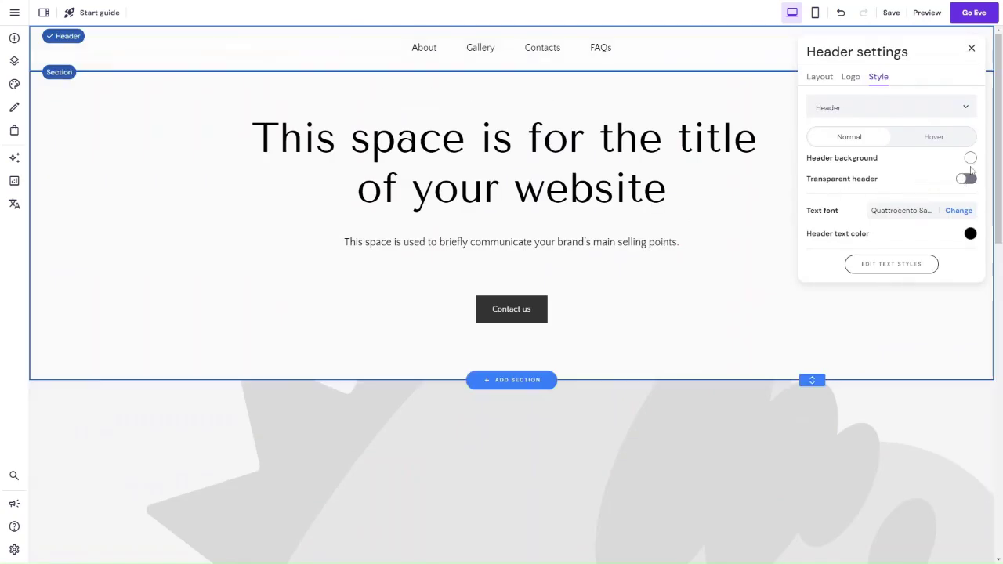
left_click(971, 160)
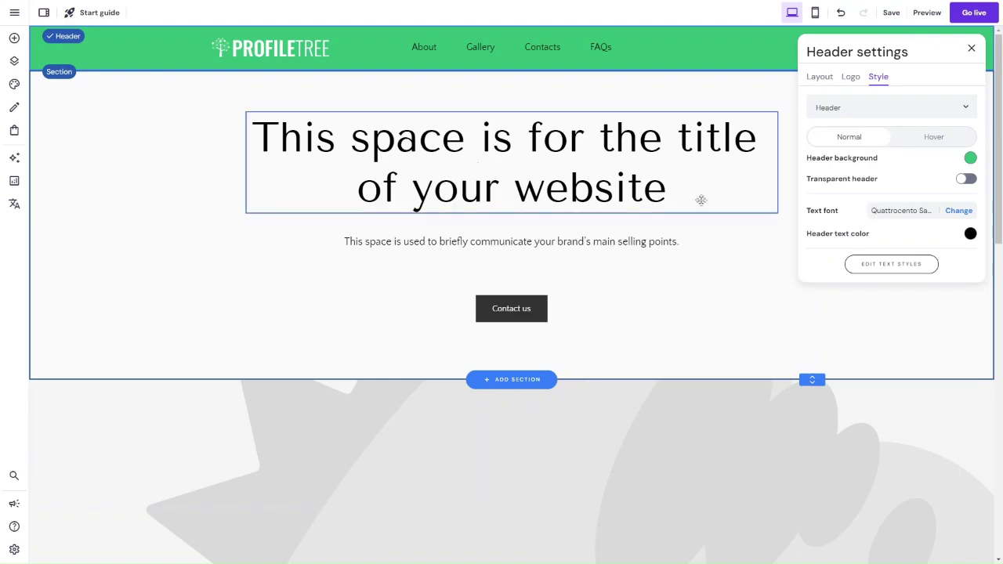
Set the header text colour to white (#ffffff) and close the header settings.
left_click(970, 233)
left_click(717, 255)
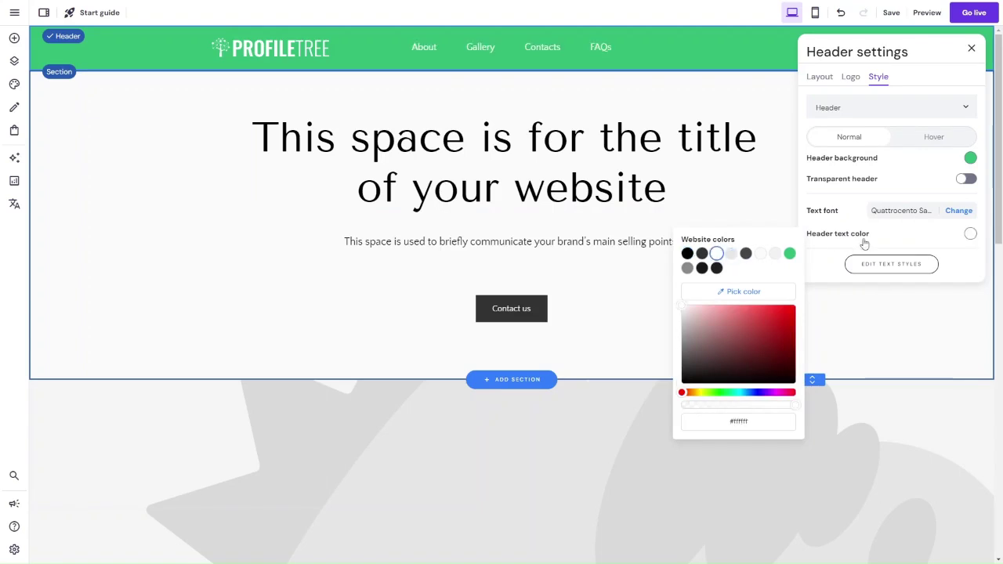
left_click(935, 239)
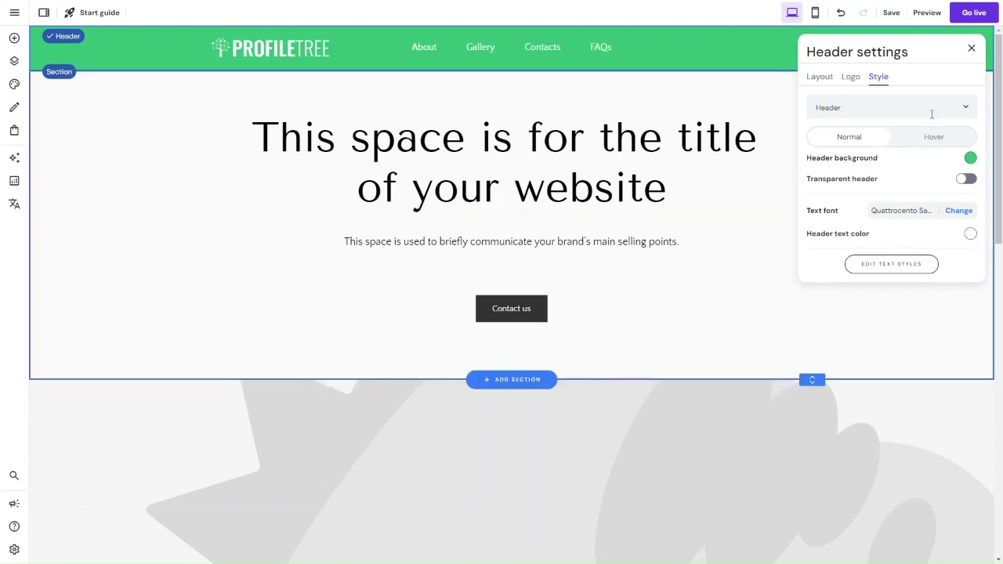
left_click(971, 49)
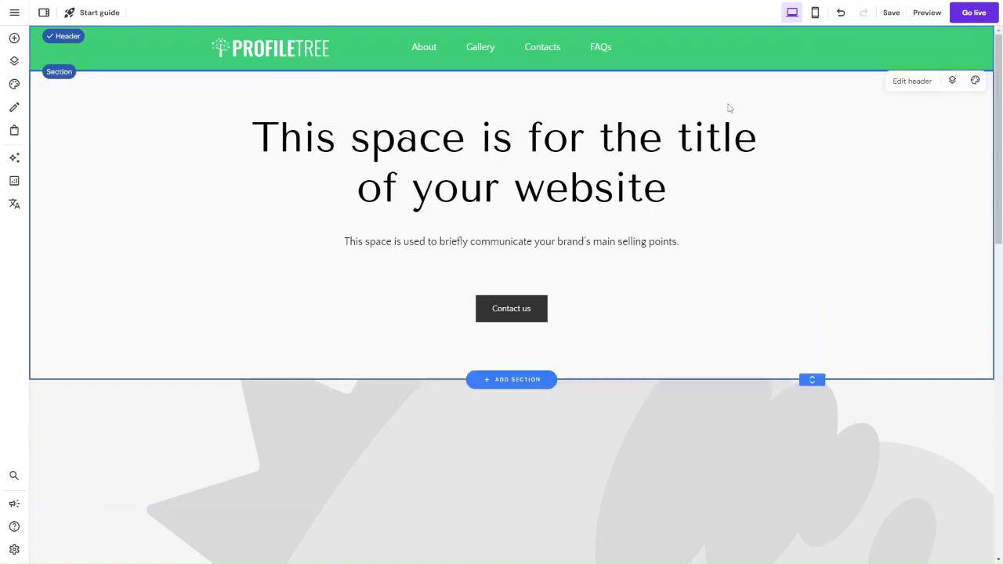
left_click(959, 86)
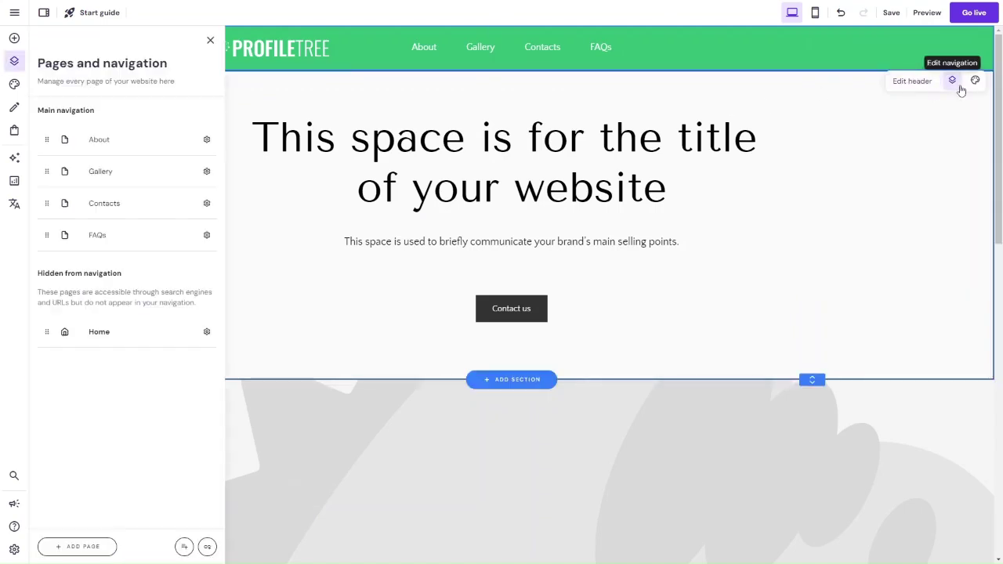
left_click(210, 40)
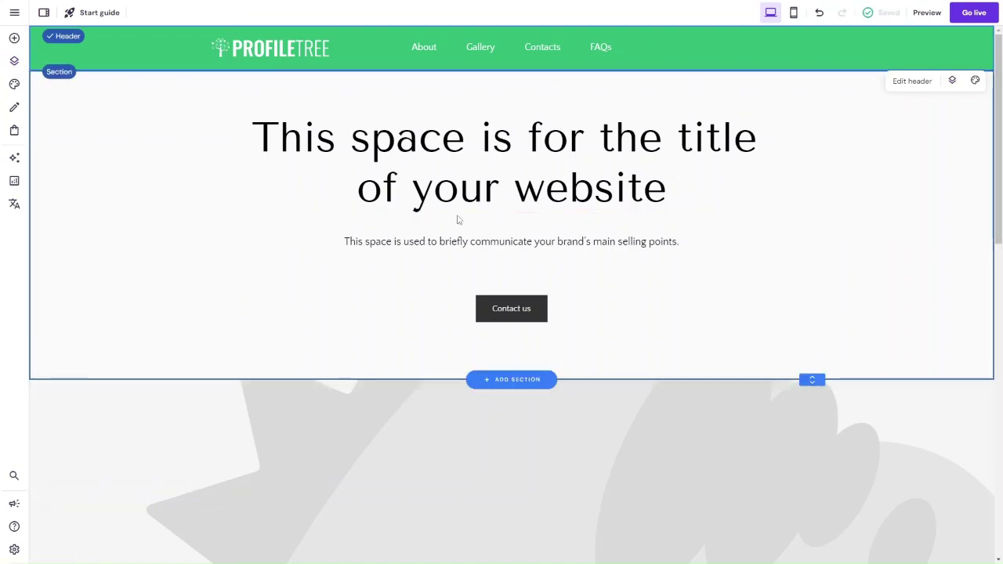
Switch on Social icons in the header's Style settings.
scroll(457, 95, "down", 10)
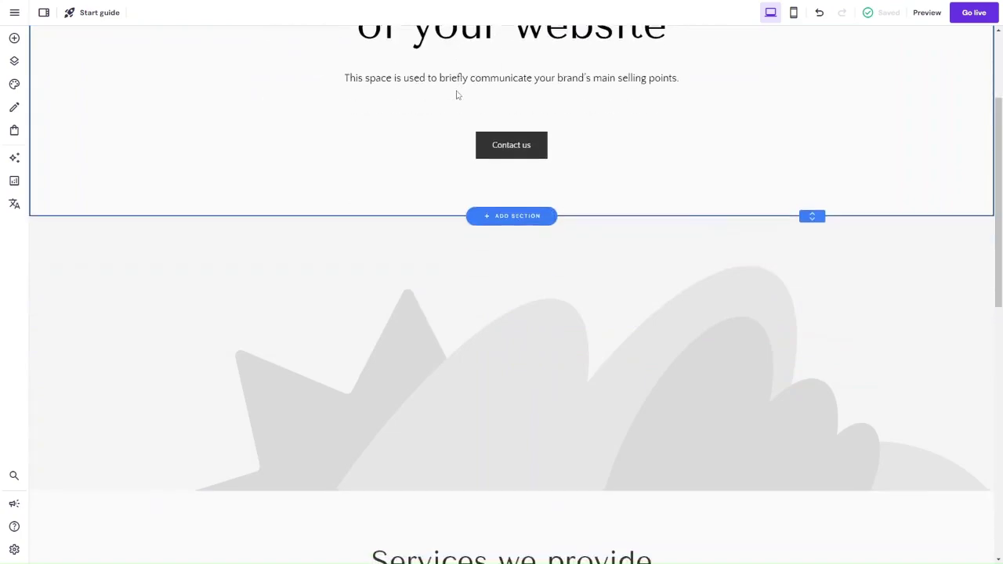
scroll(457, 95, "up", 15)
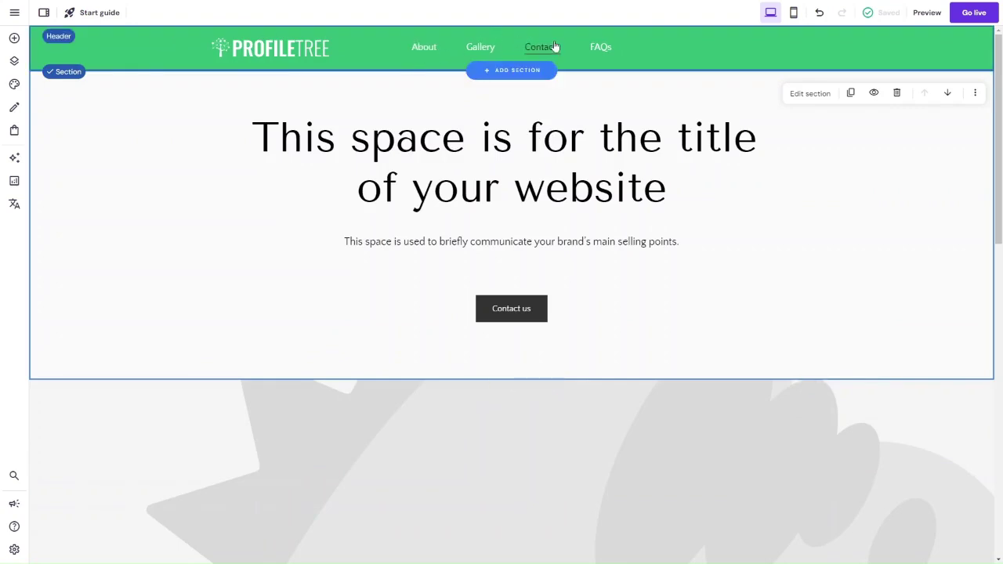
left_click(703, 49)
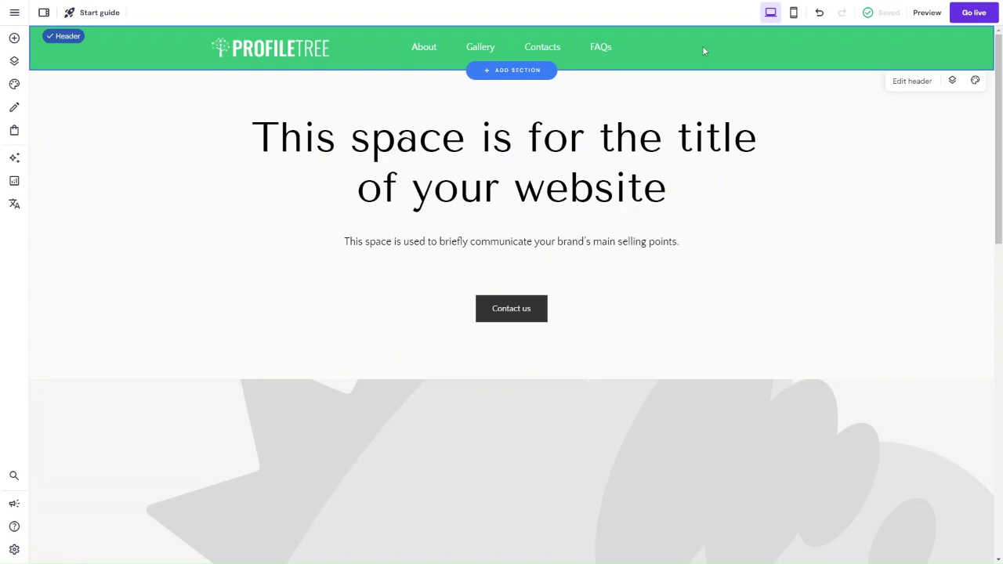
left_click(923, 82)
left_click(855, 82)
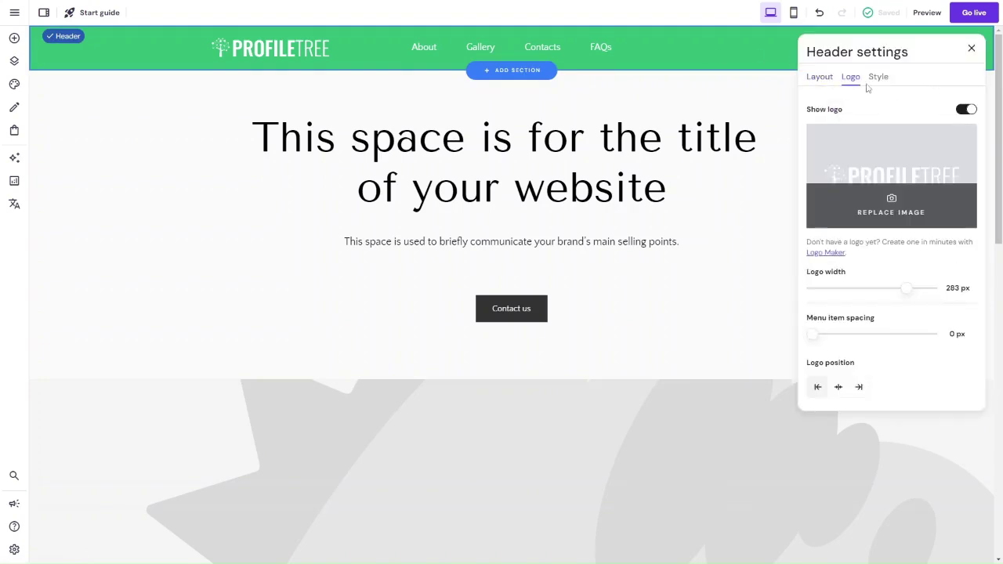
left_click(874, 85)
left_click(934, 140)
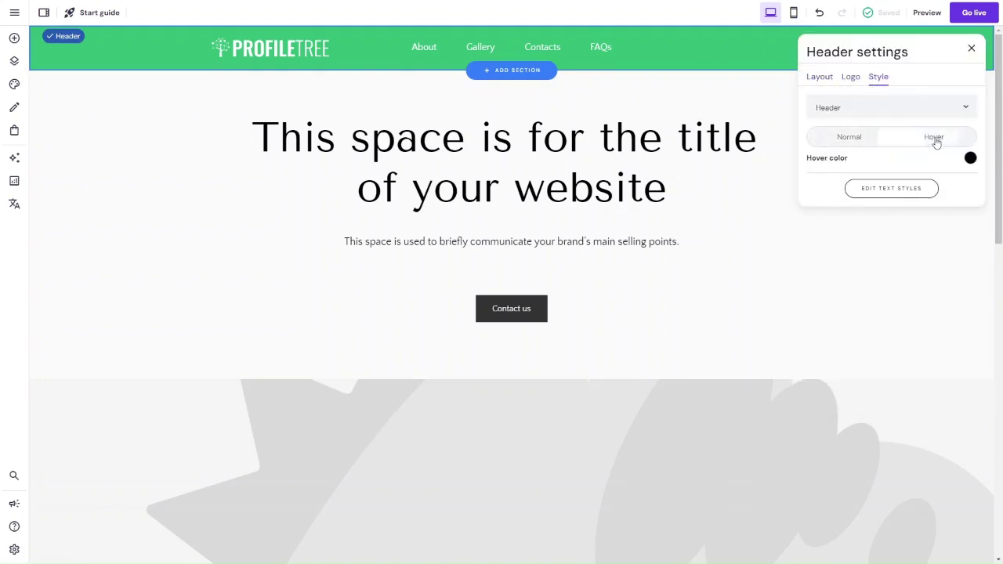
left_click(849, 144)
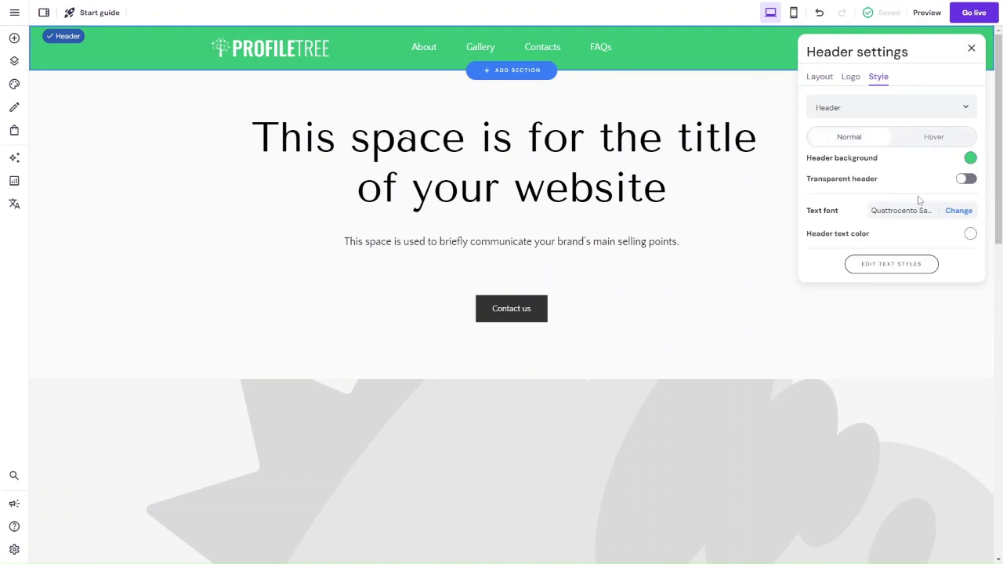
left_click(900, 106)
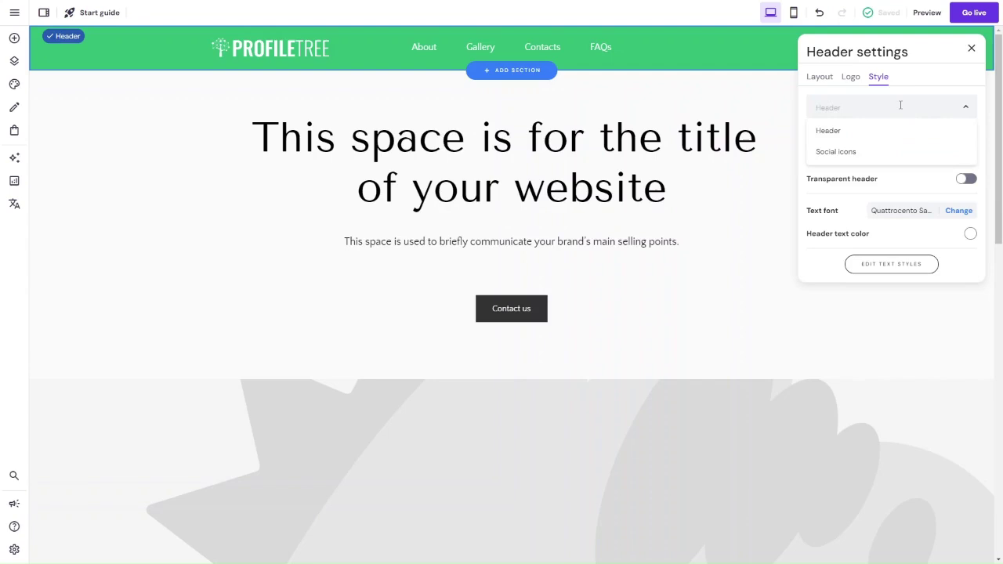
left_click(876, 152)
left_click(964, 141)
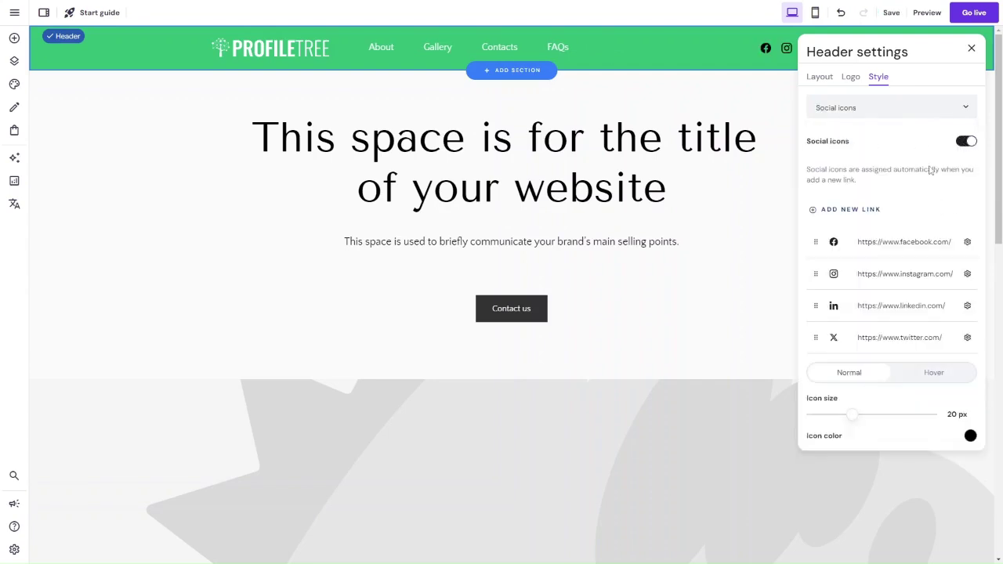
left_click(873, 107)
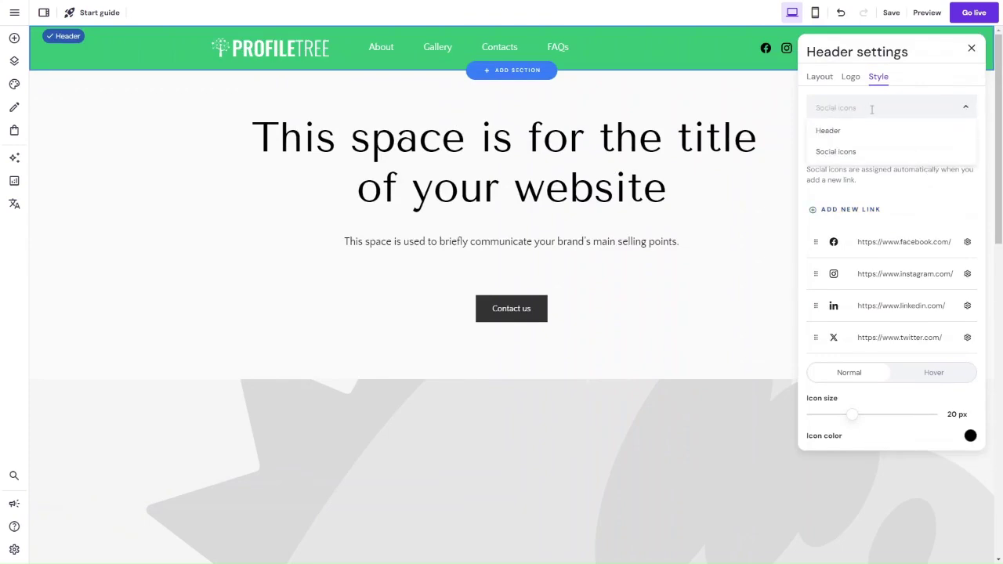
left_click(856, 154)
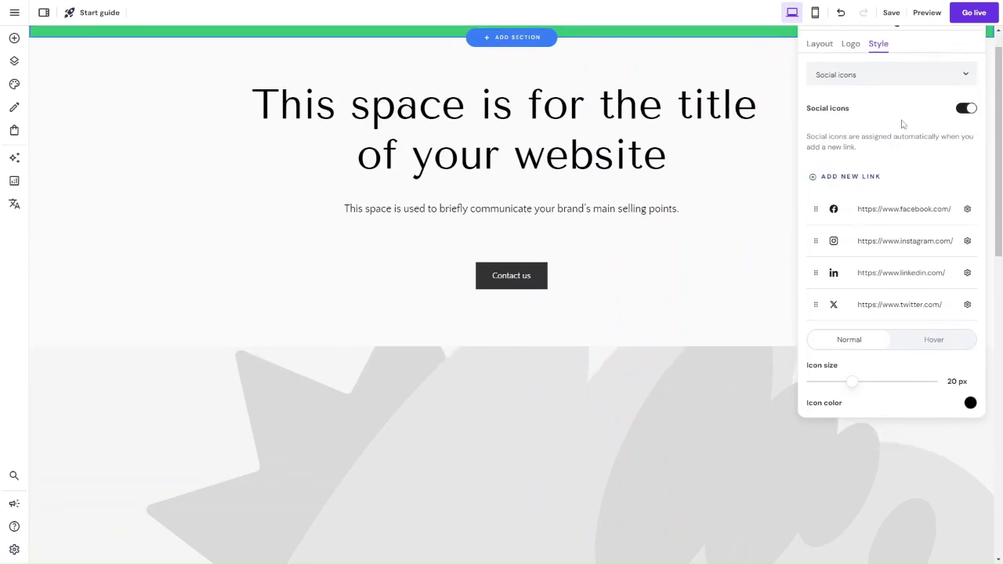
left_click(971, 49)
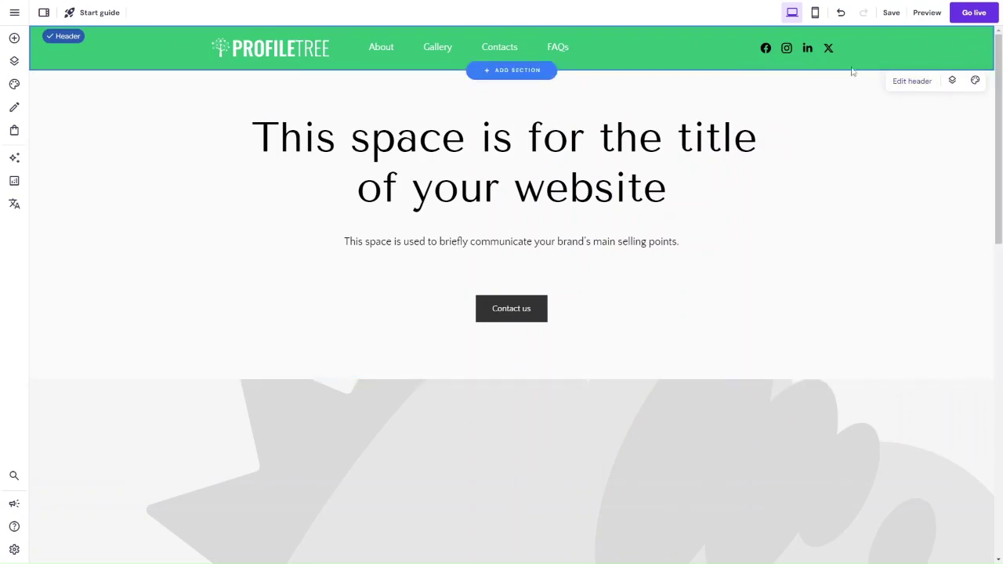
Review the social icons' colour and hover styling in the header Style settings.
left_click(918, 82)
left_click(871, 79)
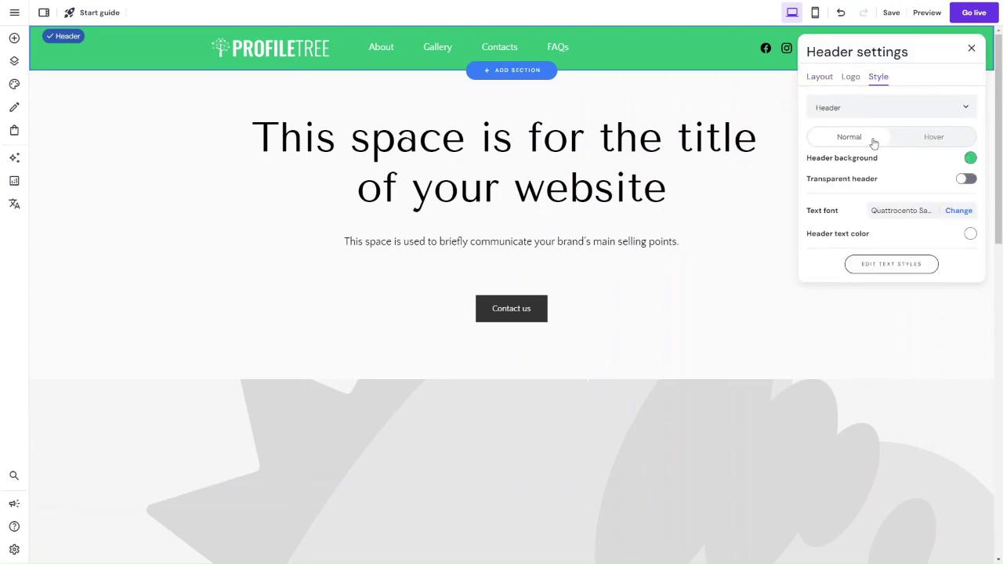
left_click(871, 103)
left_click(845, 170)
left_click(862, 107)
left_click(839, 152)
scroll(893, 257, "down", 1)
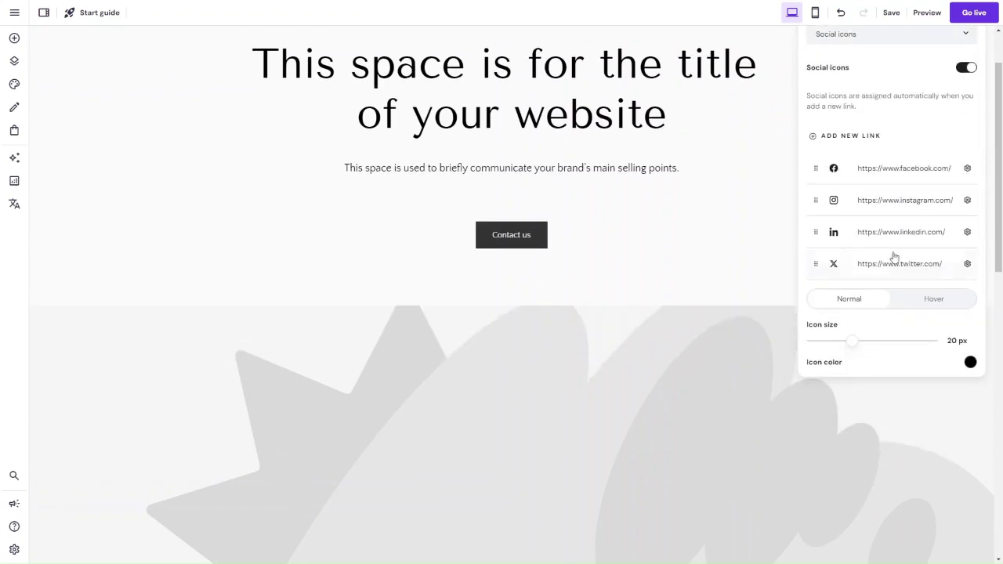
scroll(893, 257, "up", 1)
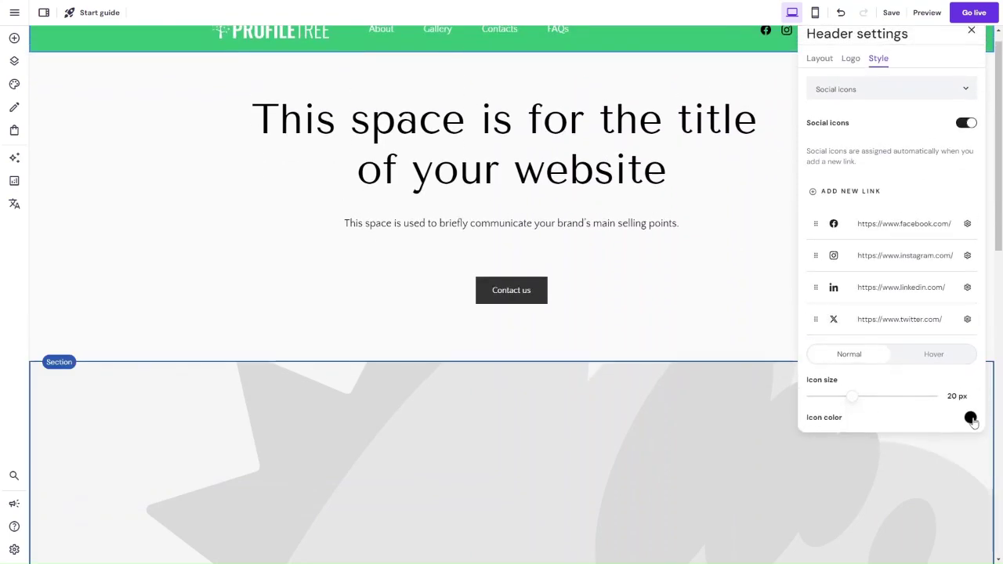
left_click(972, 419)
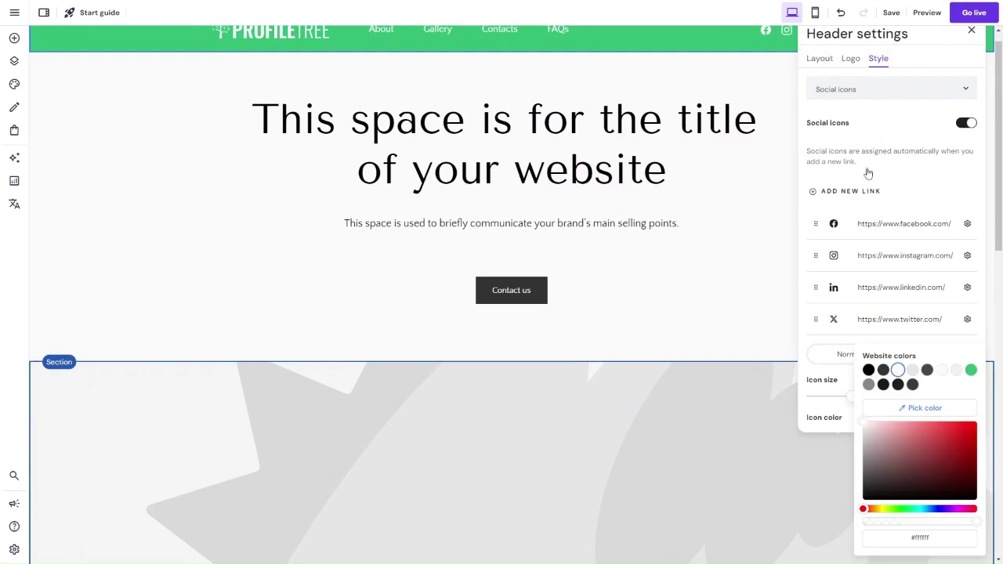
left_click(827, 379)
left_click(928, 355)
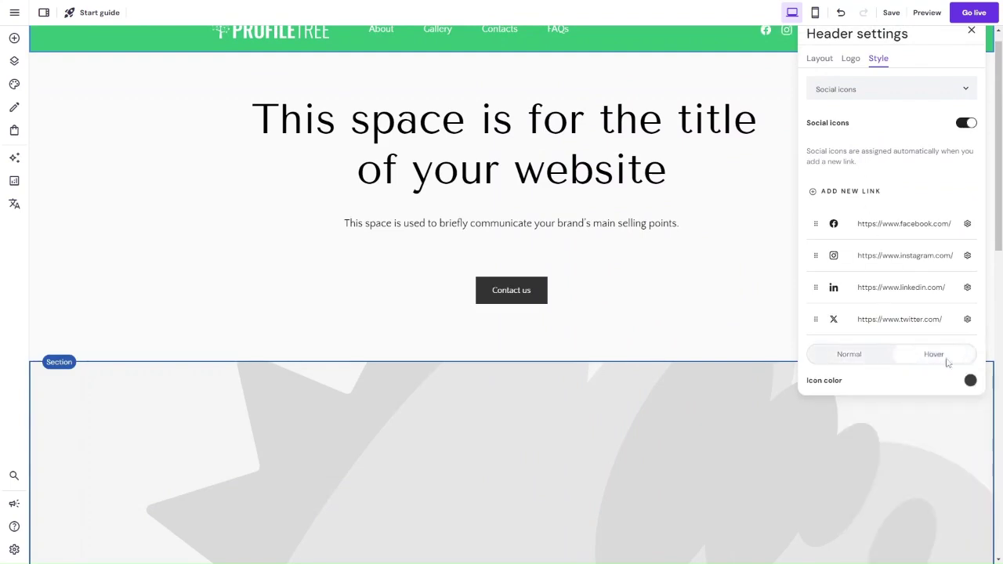
scroll(900, 298, "up", 1)
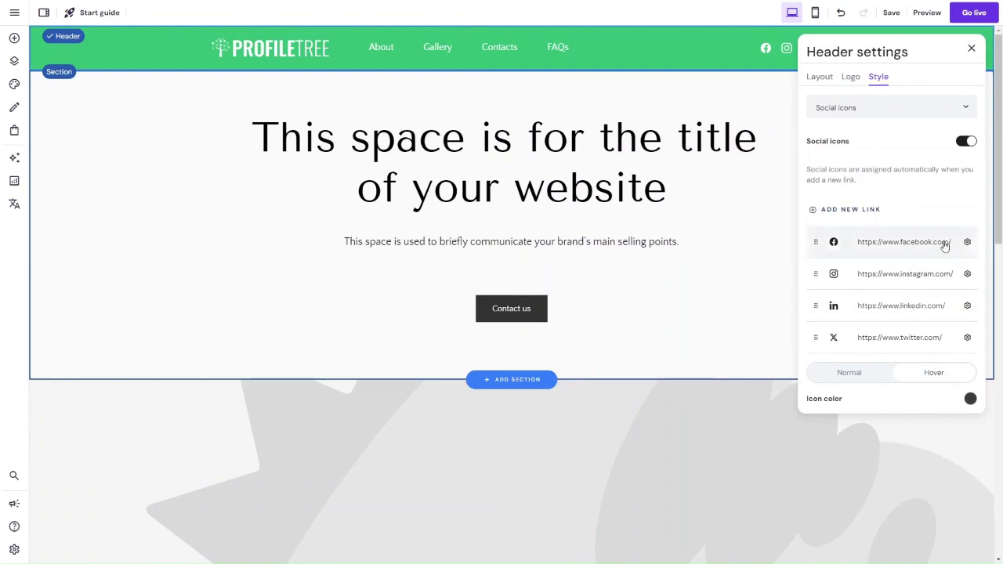
Replace the Facebook icon's link with the ProfileTree Facebook page address.
left_click(967, 243)
left_click(949, 269)
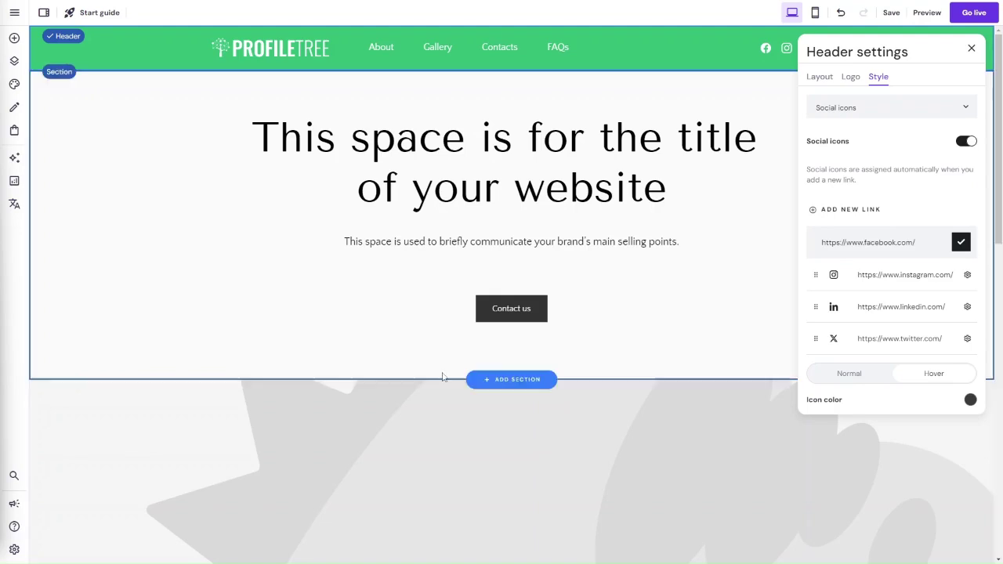
left_click(872, 249)
key("ctrl+a")
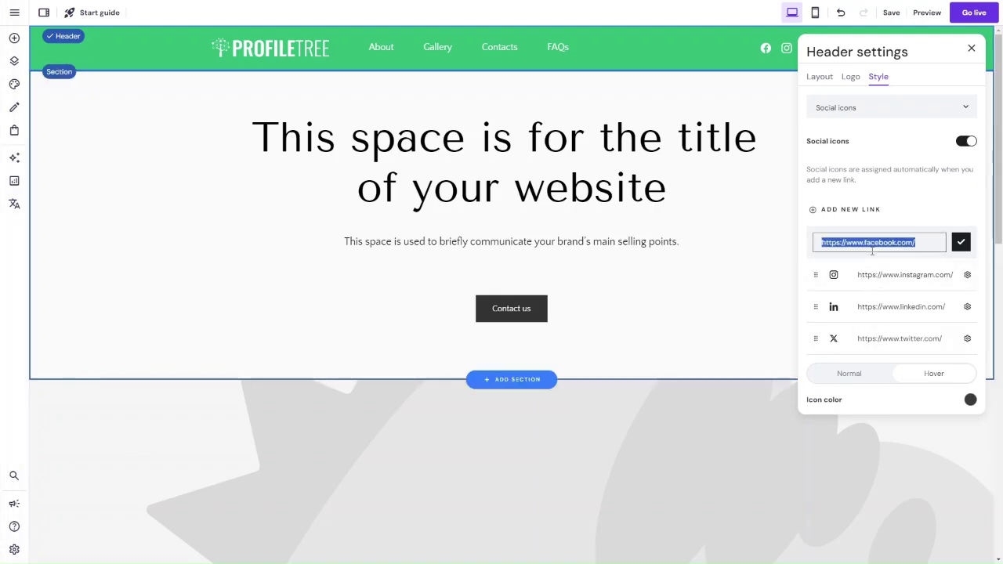
type("https://www.facebook.com/ProfileTree")
left_click(961, 242)
left_click(968, 242)
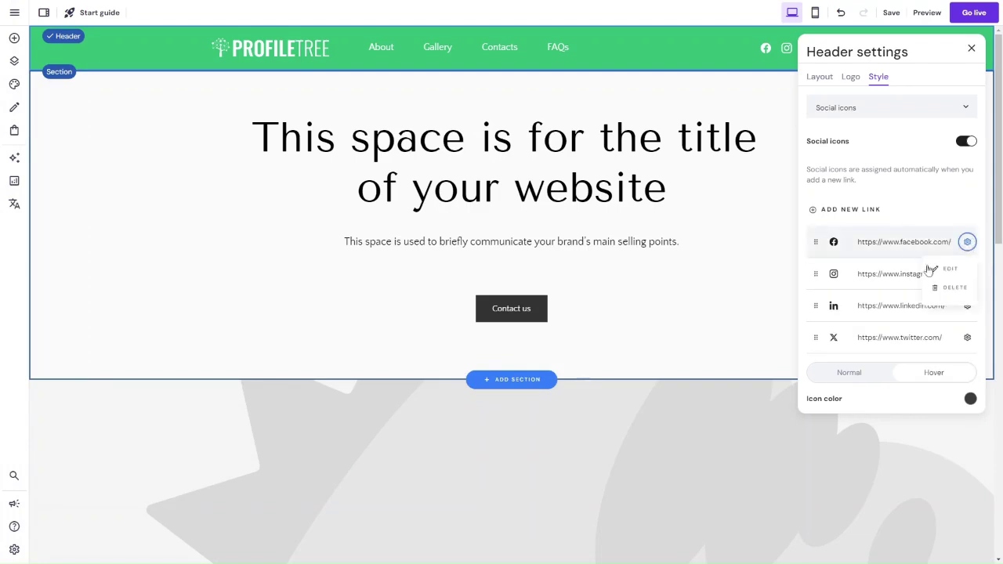
left_click(932, 266)
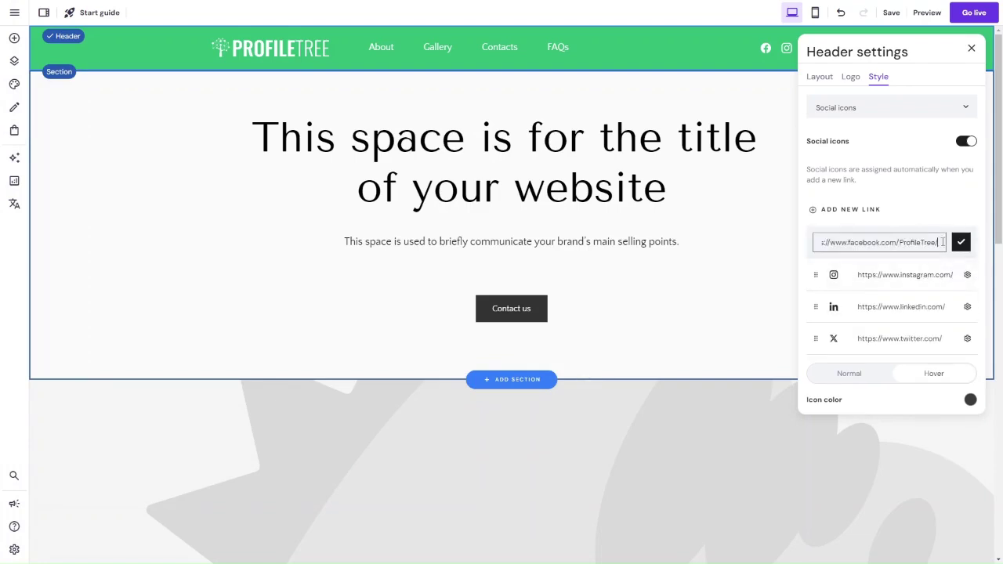
left_click(961, 242)
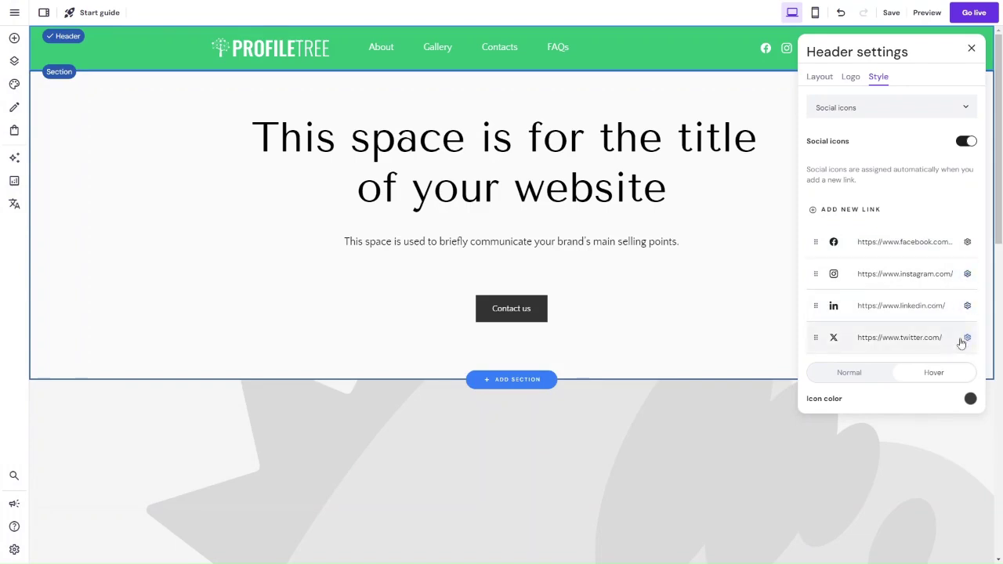
Delete and re-add the Instagram link, then move it right after Facebook.
left_click(967, 274)
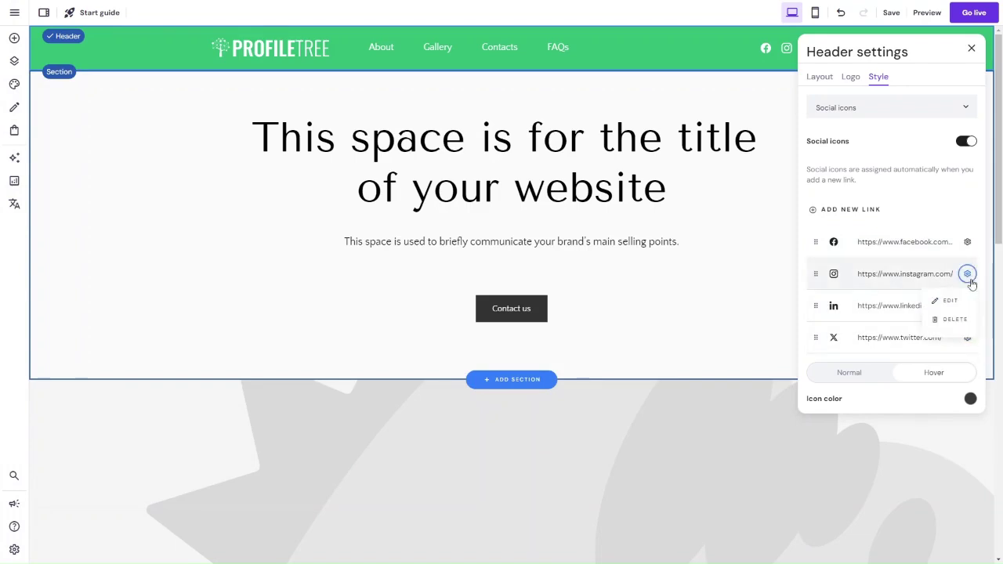
left_click(958, 319)
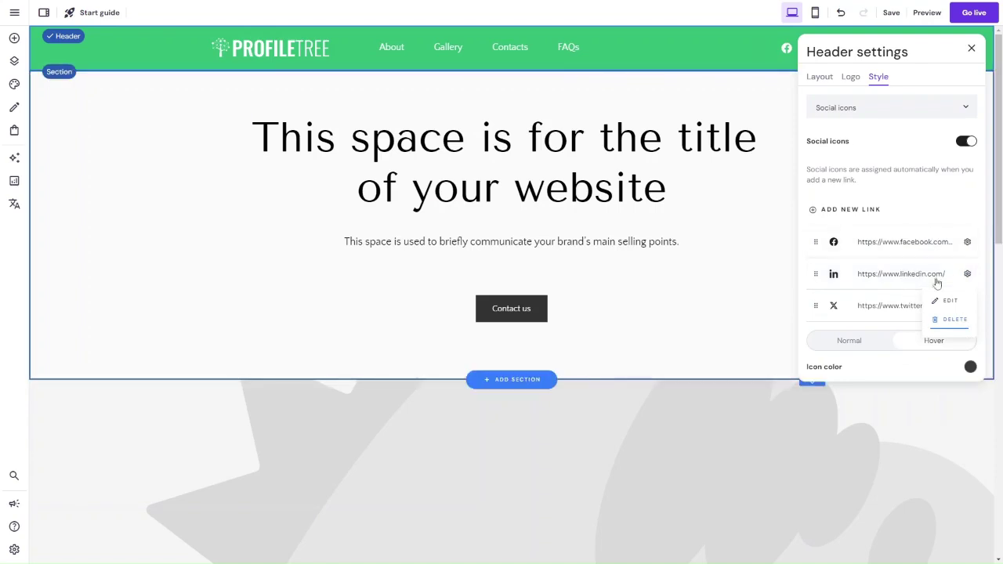
left_click(849, 209)
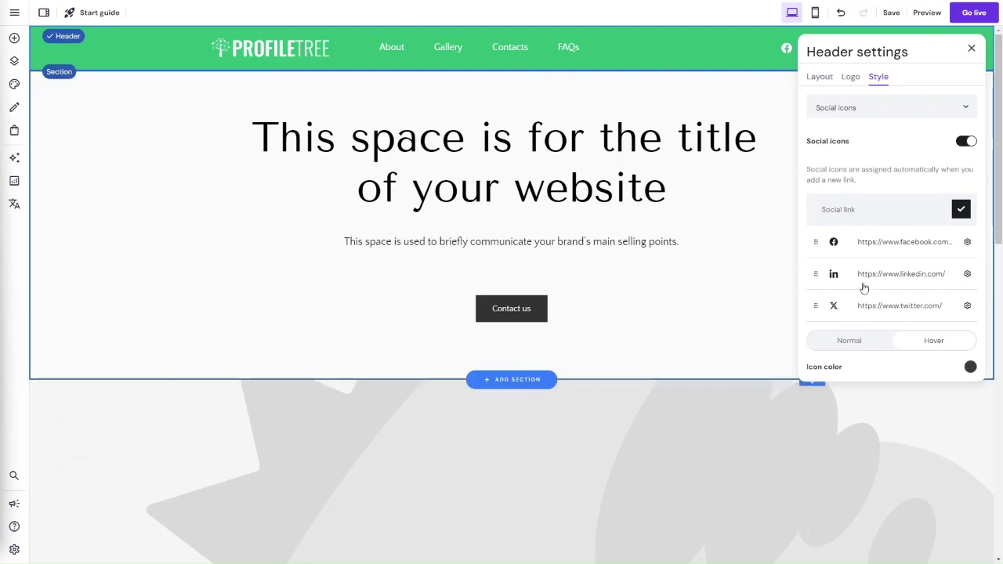
left_click(878, 210)
type("https://www.instagram.com/profiletree/")
left_click(961, 209)
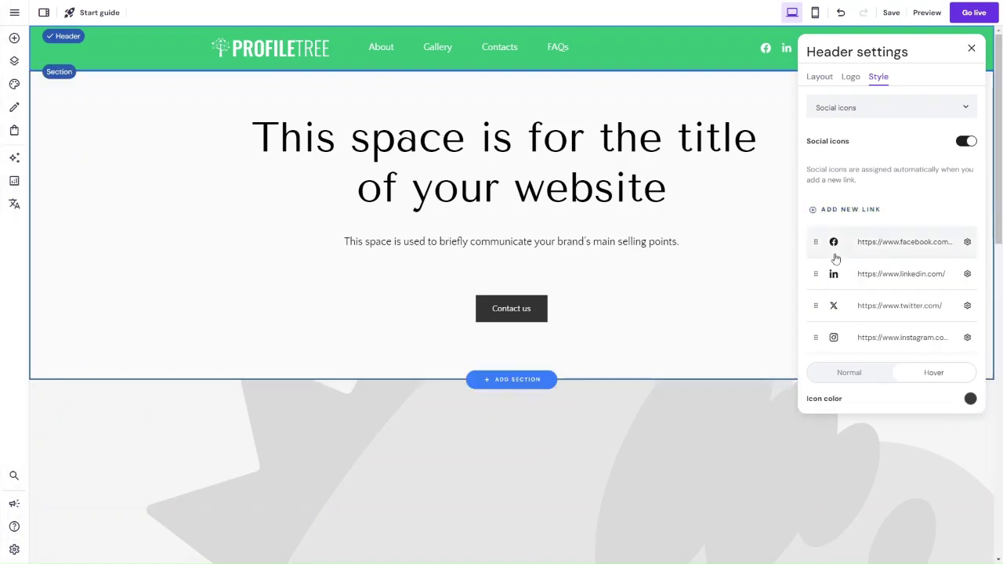
left_click_drag(816, 337, 811, 268)
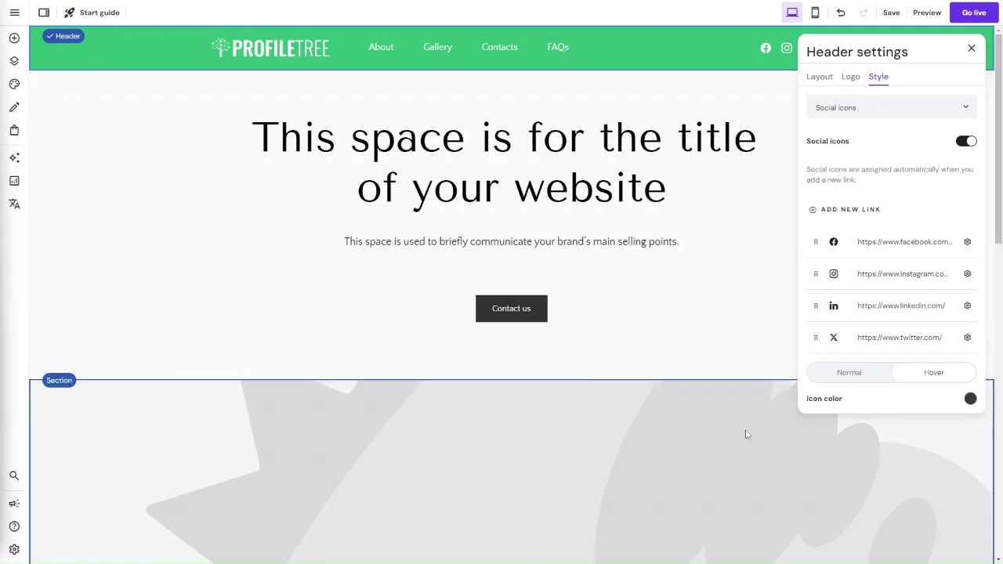
Change the X social link to point to twitter.com/ProfileTree.
left_click(967, 337)
left_click(931, 366)
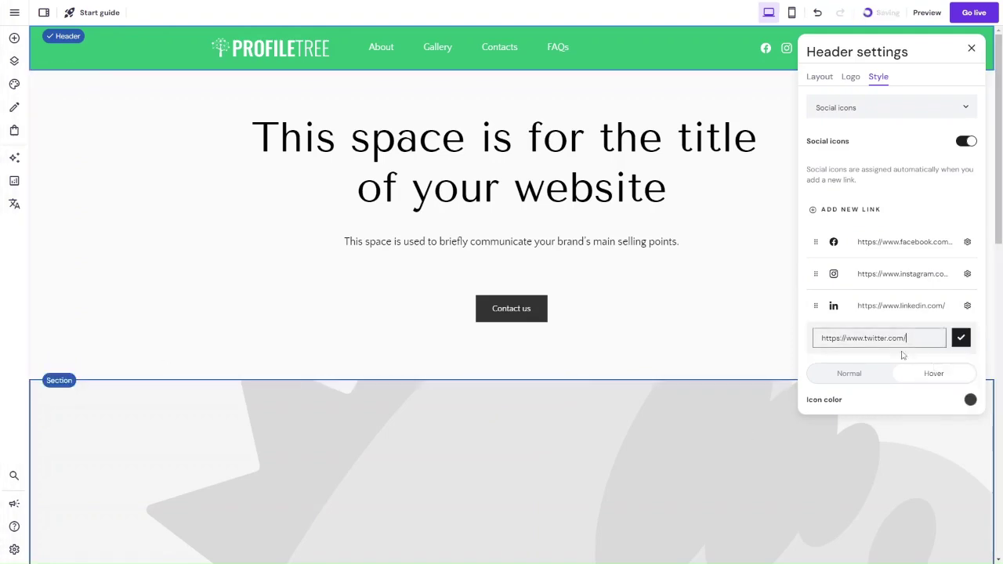
triple_click(897, 345)
type("https://twitter.com/ProfileTree")
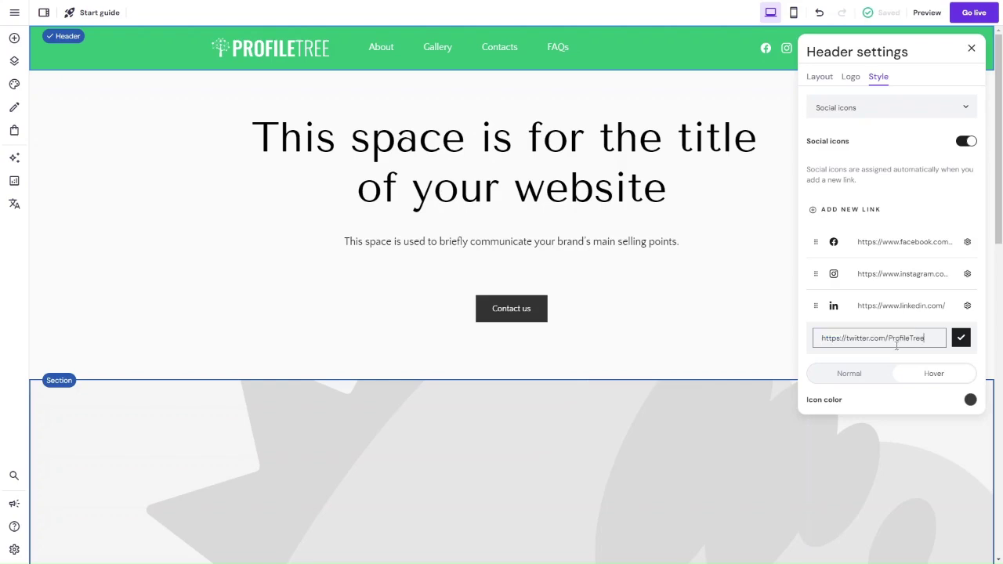
left_click(964, 339)
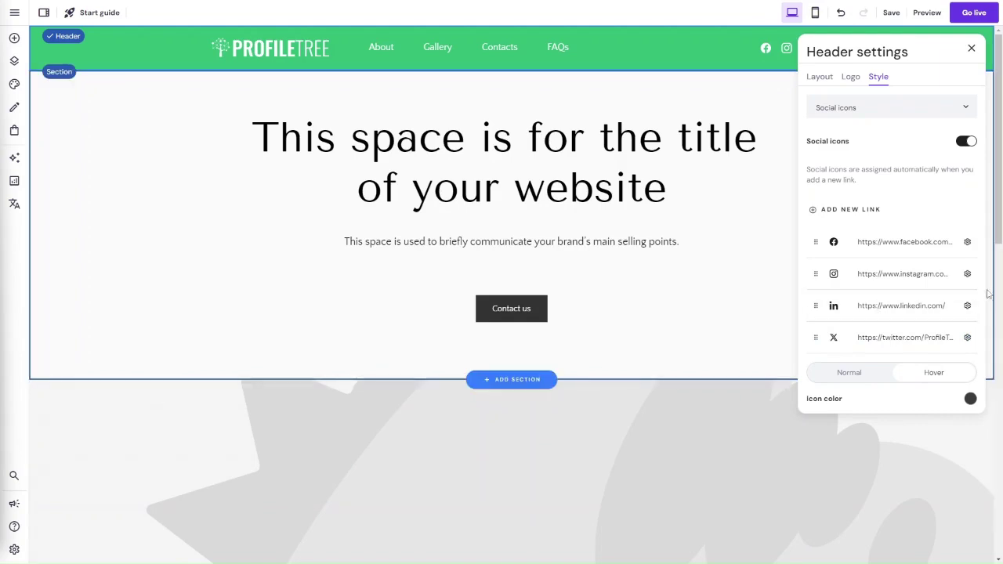
Replace the LinkedIn social link with the ProfileTree company page address.
left_click(966, 305)
left_click(949, 334)
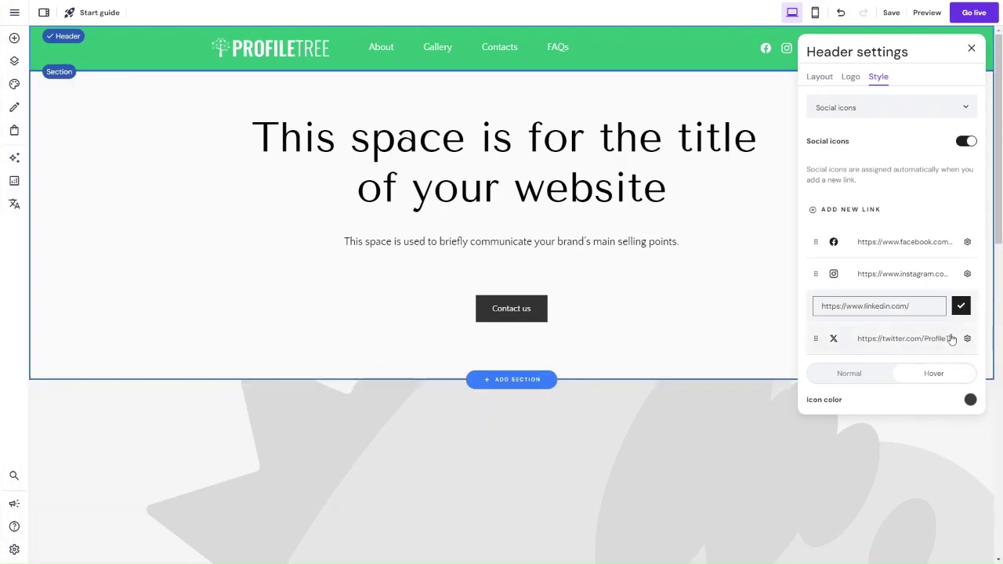
key("ctrl+a")
key("BackSpace")
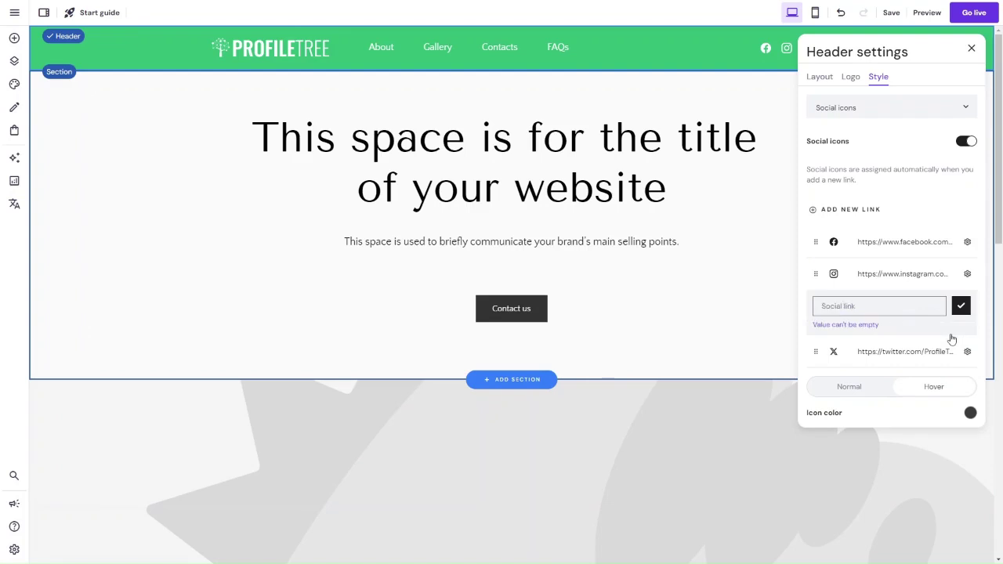
type("https://www.linkedin.com/company/profiletree")
left_click(959, 308)
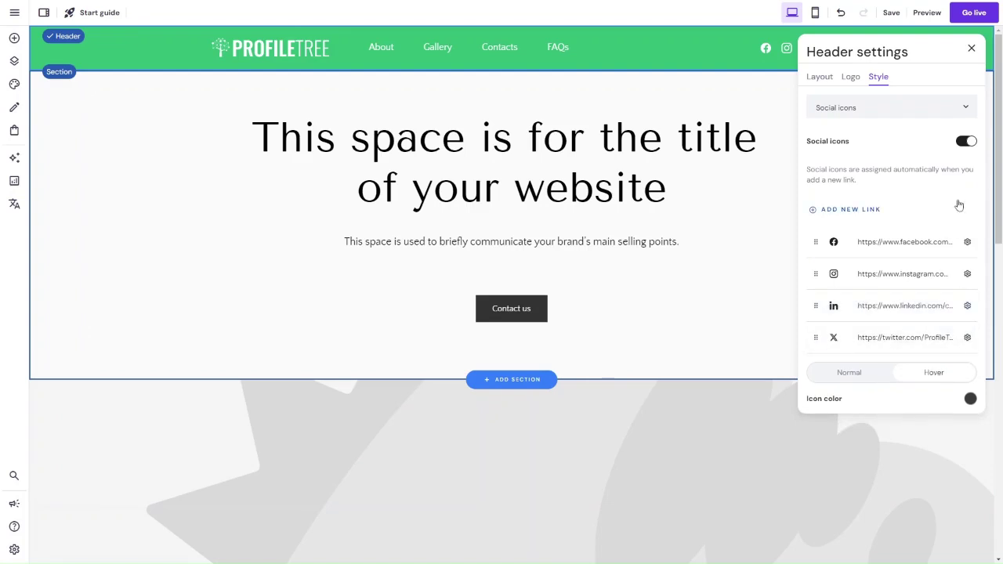
Add a new YouTube social link with the ProfileTree channel address.
left_click(867, 205)
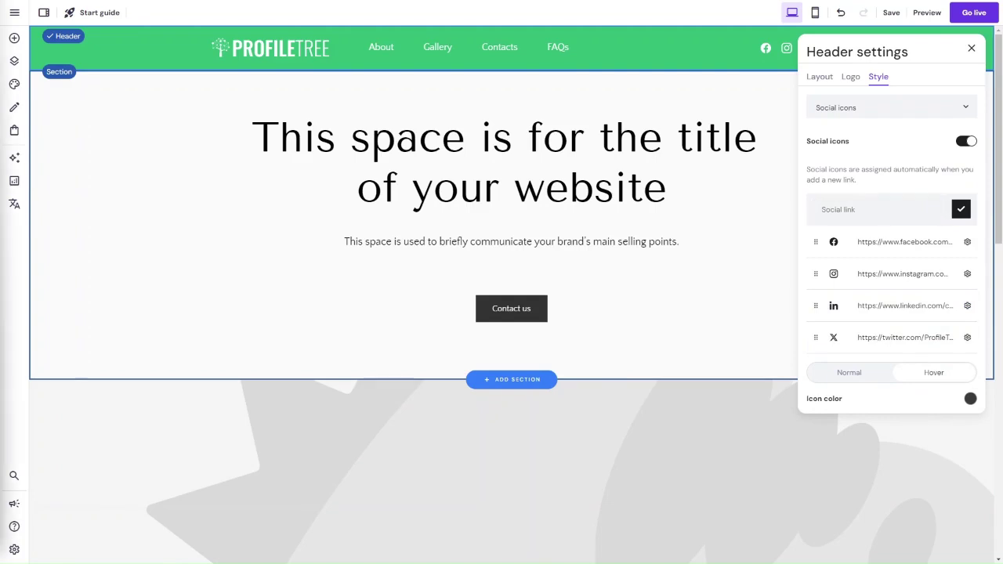
left_click(856, 209)
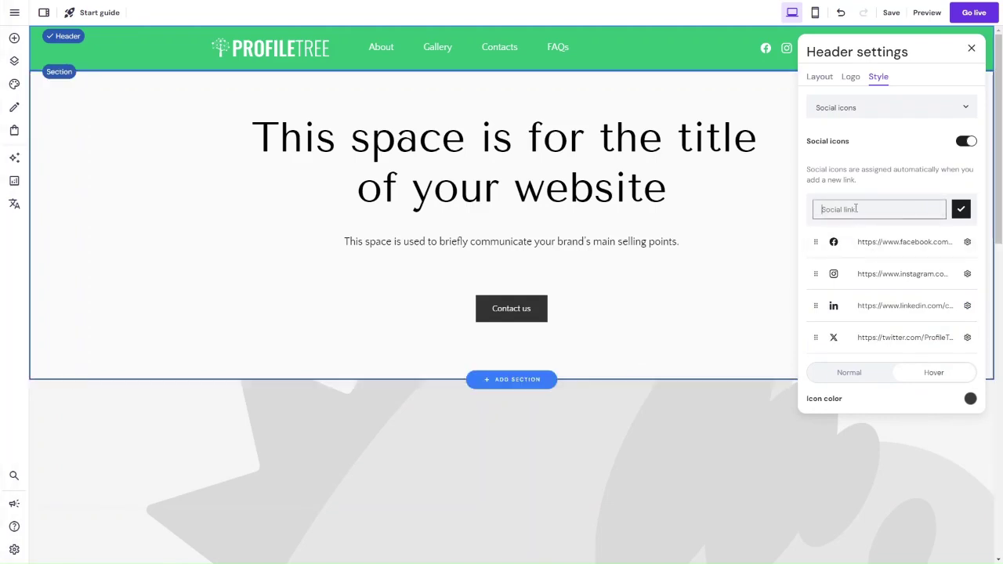
type("https://www.youtube.com/c/Profiletree")
left_click(961, 210)
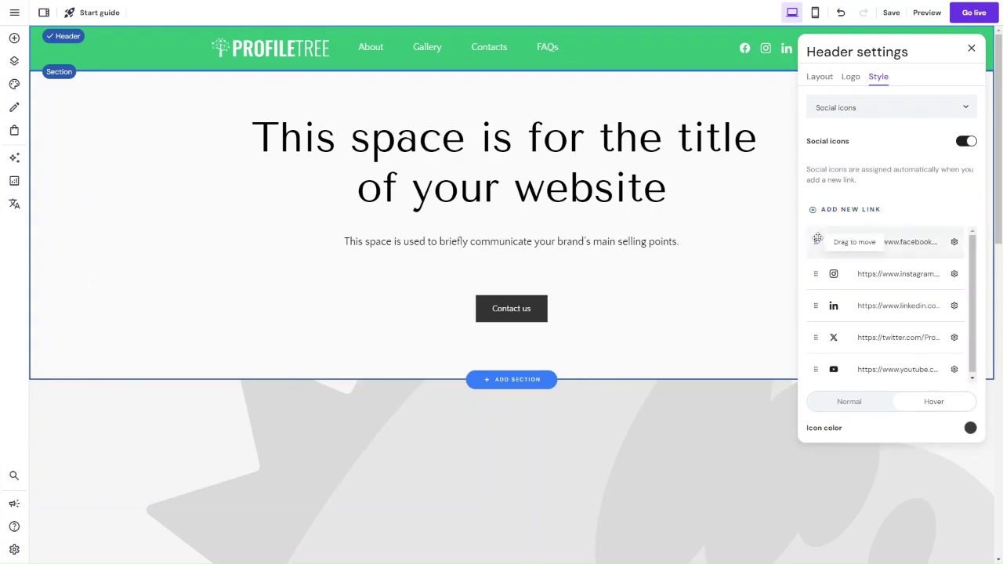
Keep the header menu centred and reduce menu item spacing to 36 px.
left_click(971, 47)
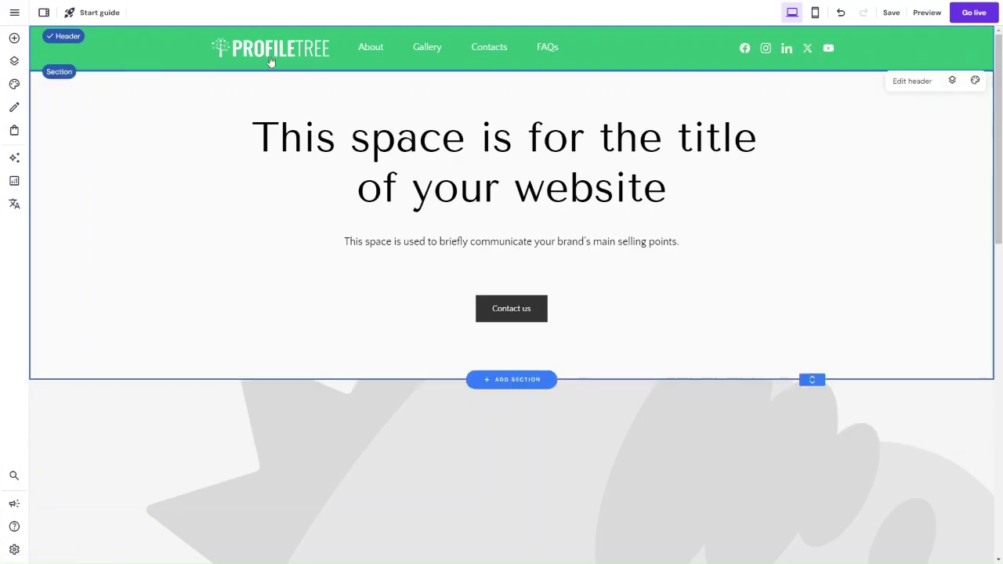
left_click(915, 81)
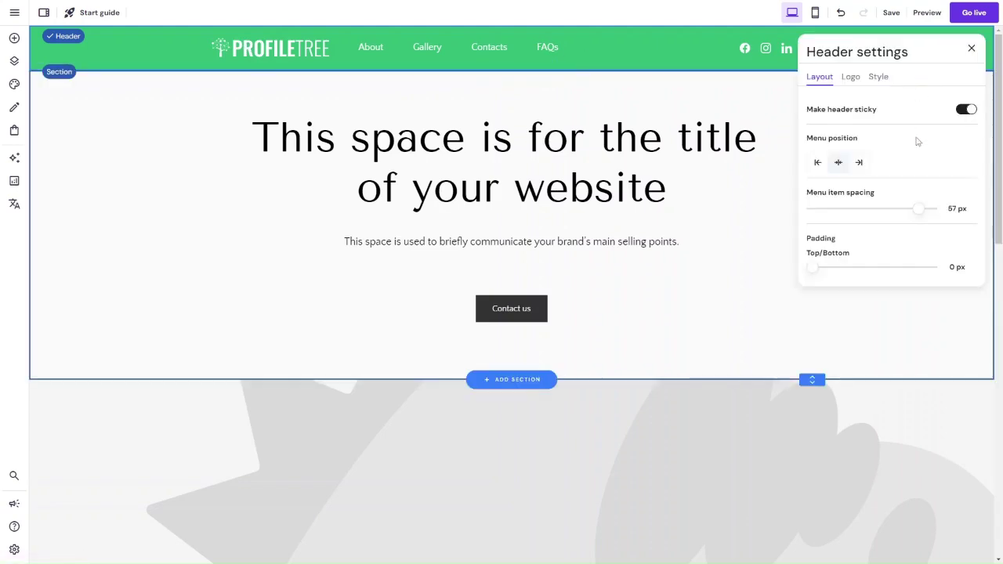
left_click(858, 163)
left_click(838, 164)
left_click_drag(917, 208, 879, 209)
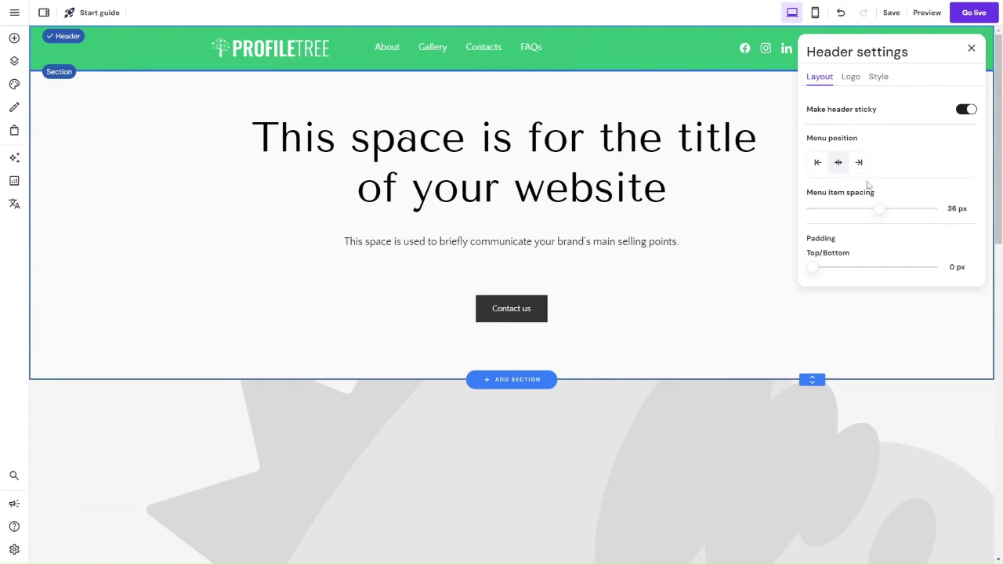
Shrink the ProfileTree logo width to 223 px and close the header settings.
left_click(850, 76)
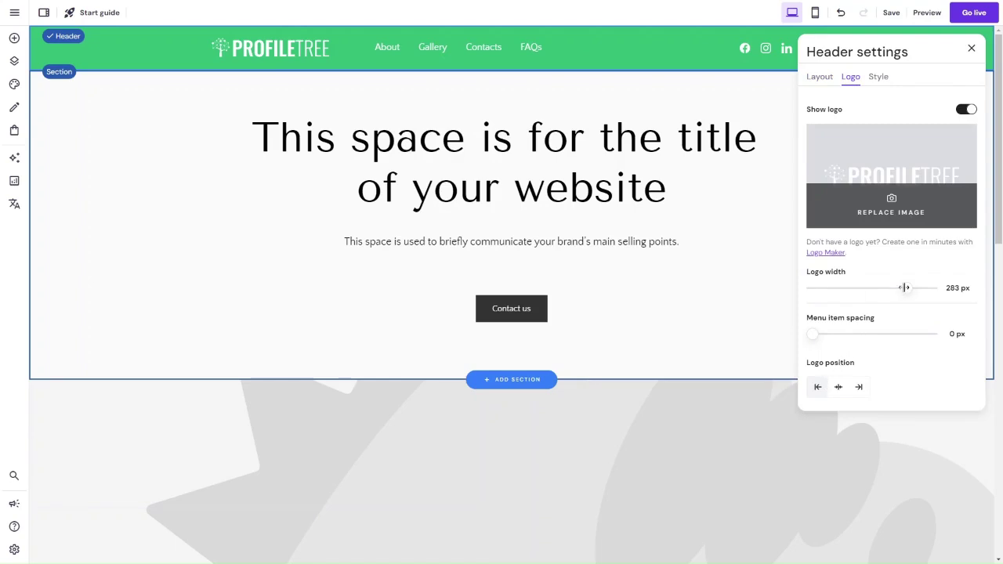
left_click_drag(904, 287, 884, 290)
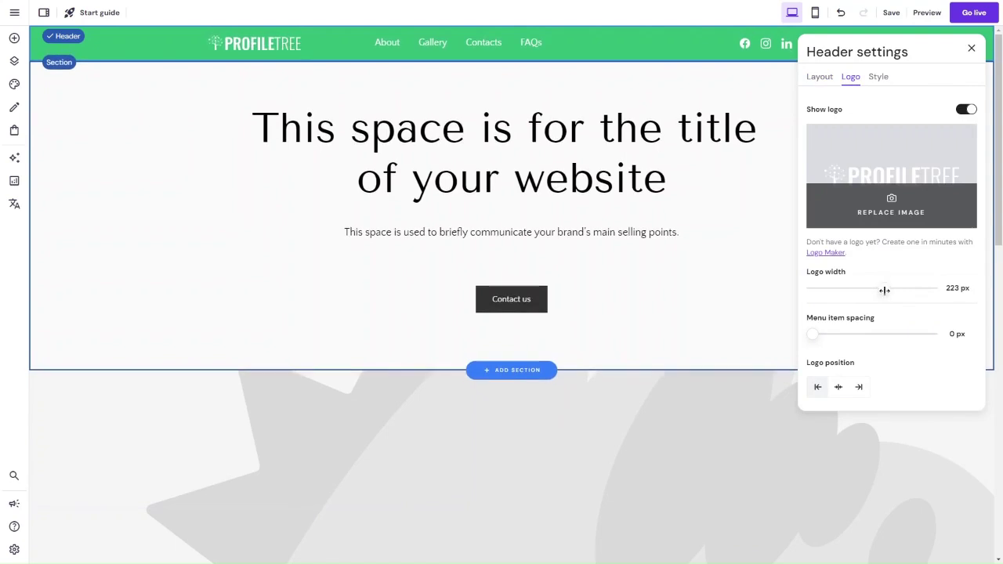
left_click(870, 82)
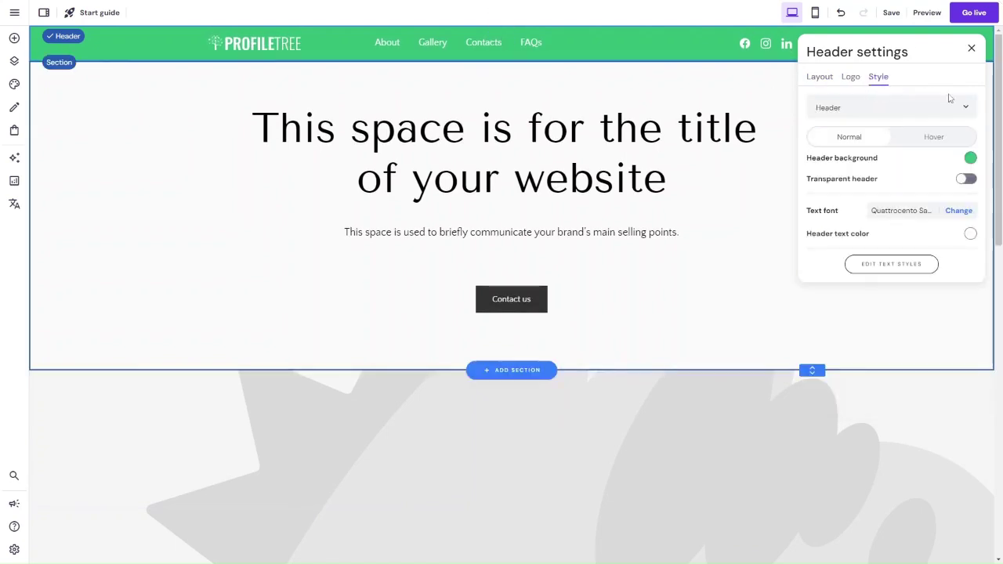
left_click(971, 49)
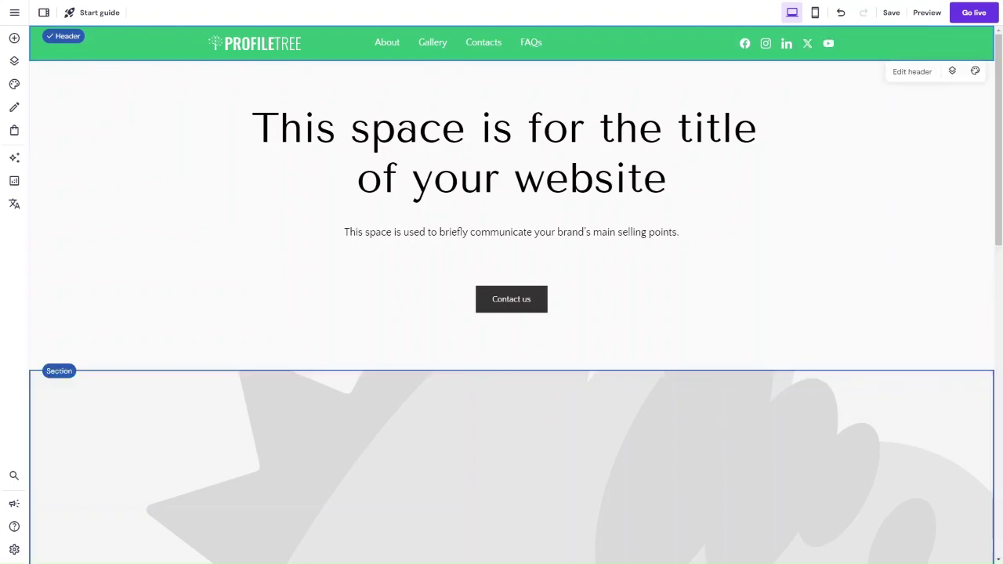